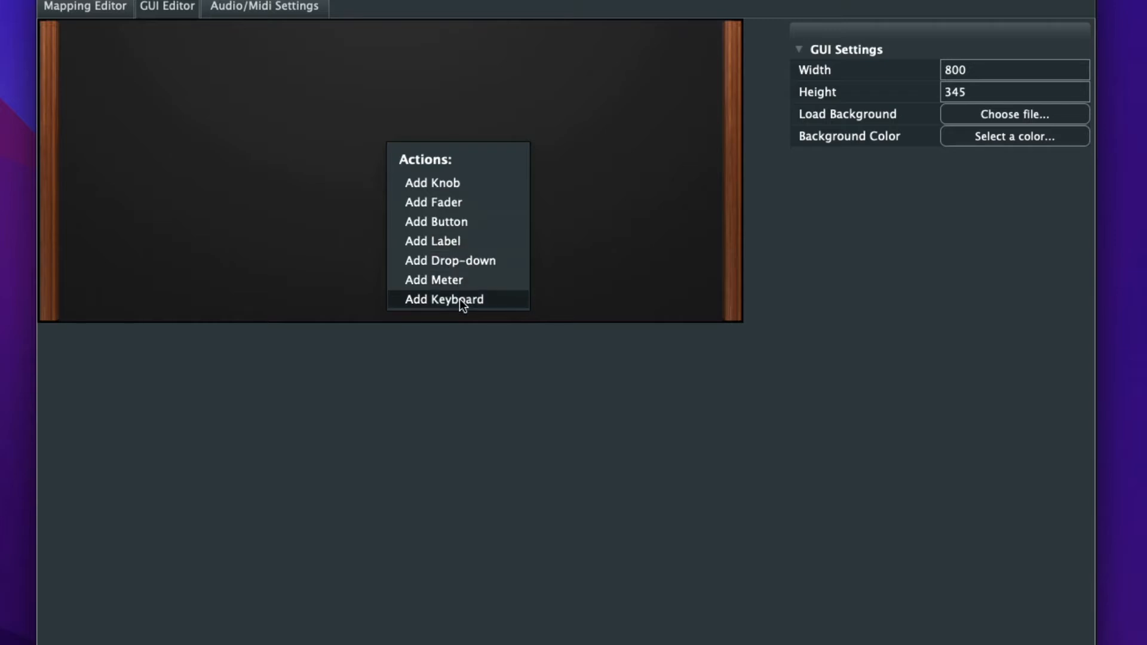
# - Add a drop-down linked to Instrument Browser and place it near the upper middle of the background at about X 352, Y 27
pyautogui.click(457, 261)
pyautogui.moveTo(464, 158); pyautogui.dragTo(393, 51)
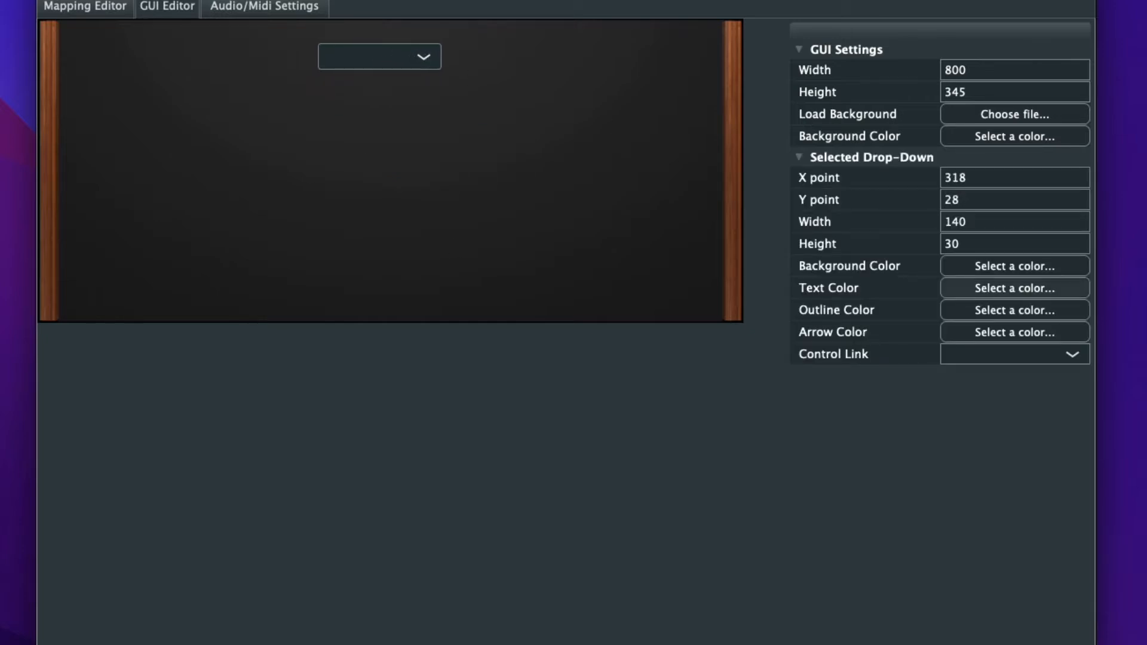
pyautogui.click(1012, 356)
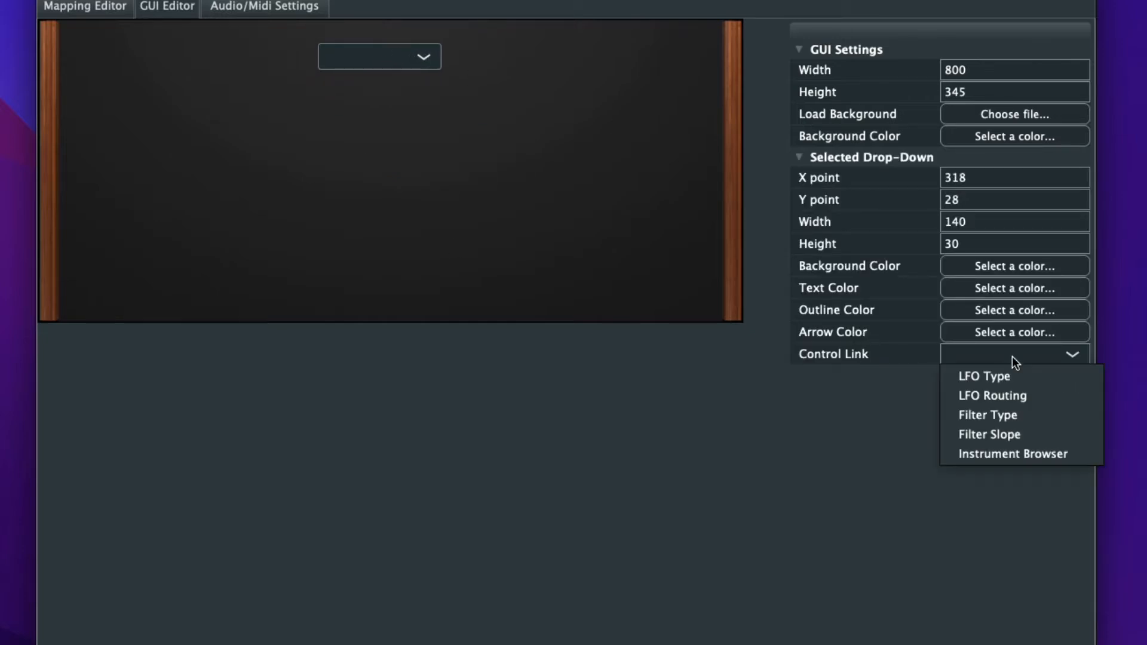
pyautogui.click(1013, 452)
pyautogui.click(378, 179)
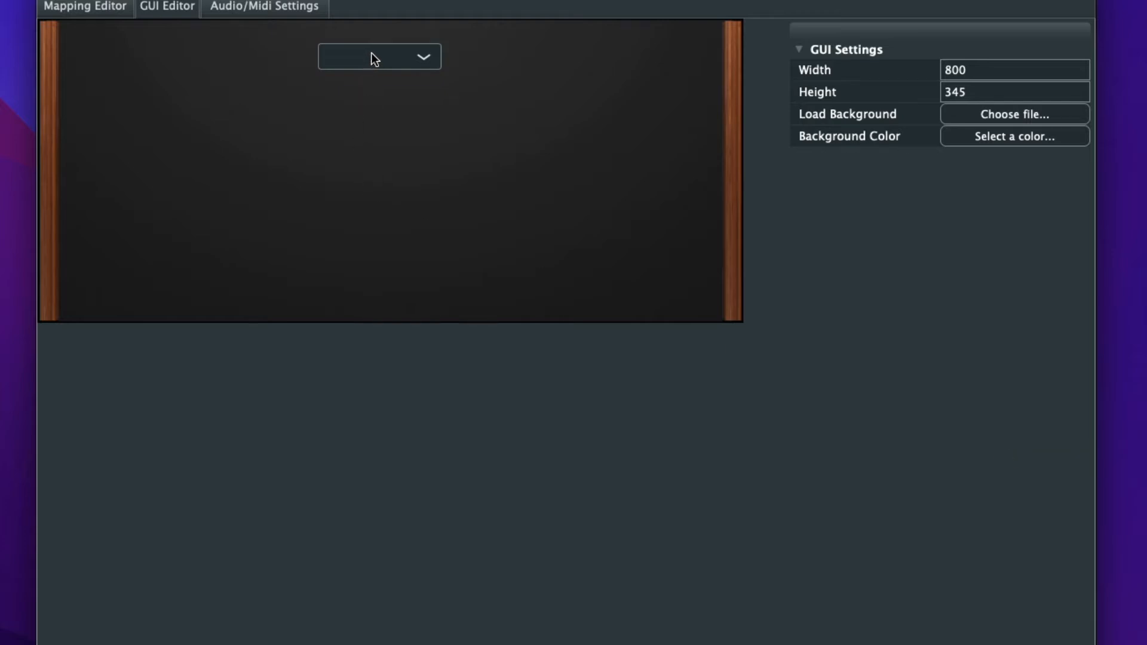
pyautogui.moveTo(370, 53); pyautogui.dragTo(401, 53)
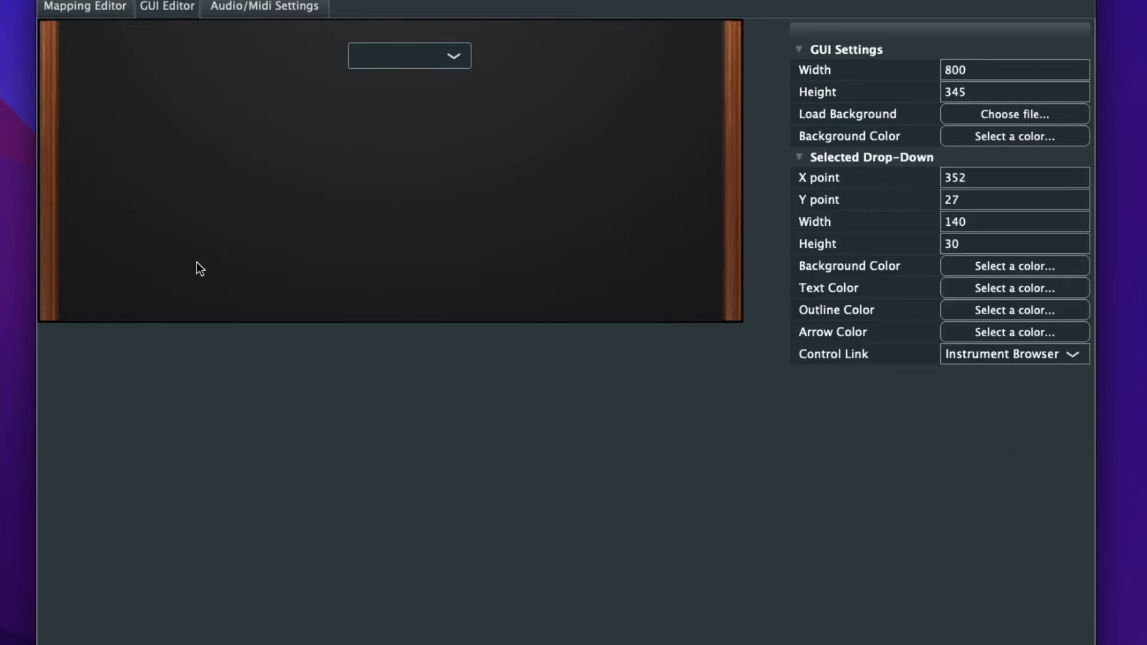
# - Add a meter below the drop-down, enlarge it to about 299 by 185, and move it to about X 280, Y 59
pyautogui.click(173, 129)
pyautogui.rightClick(184, 103)
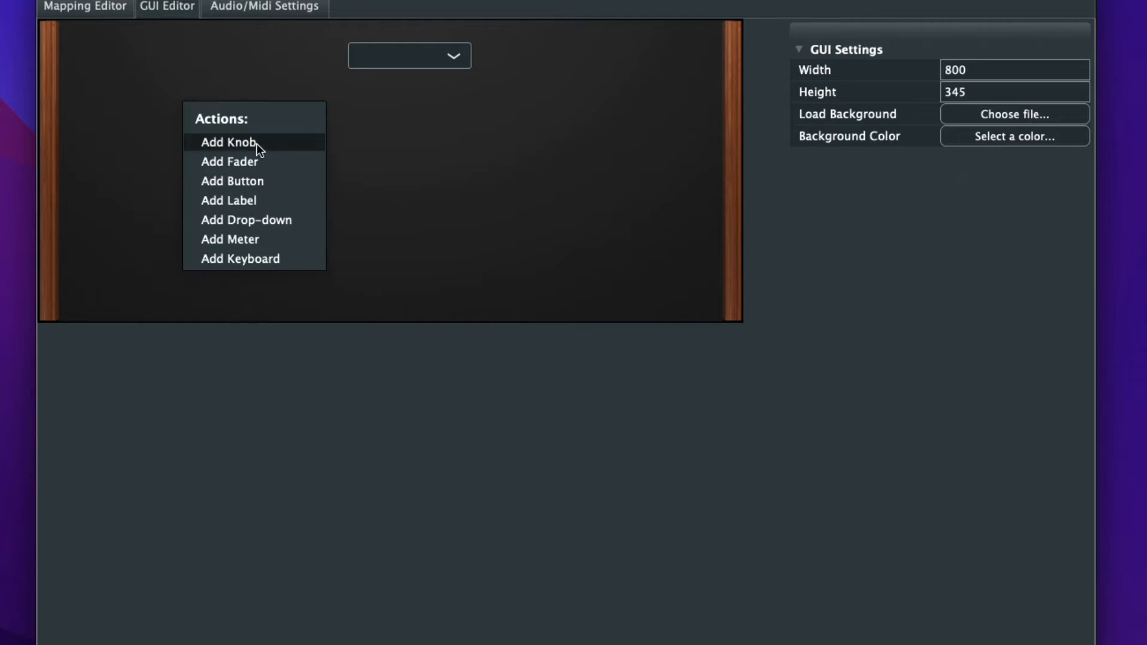
pyautogui.click(254, 239)
pyautogui.click(199, 132)
pyautogui.moveTo(210, 119); pyautogui.dragTo(348, 155)
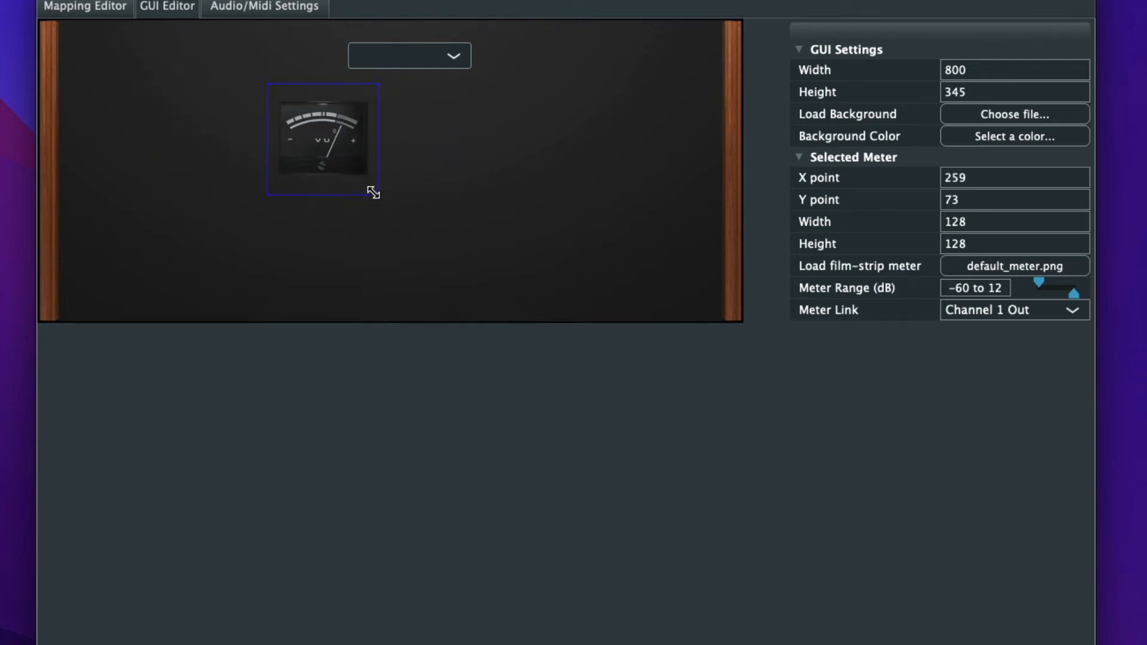
pyautogui.moveTo(373, 190); pyautogui.dragTo(524, 241)
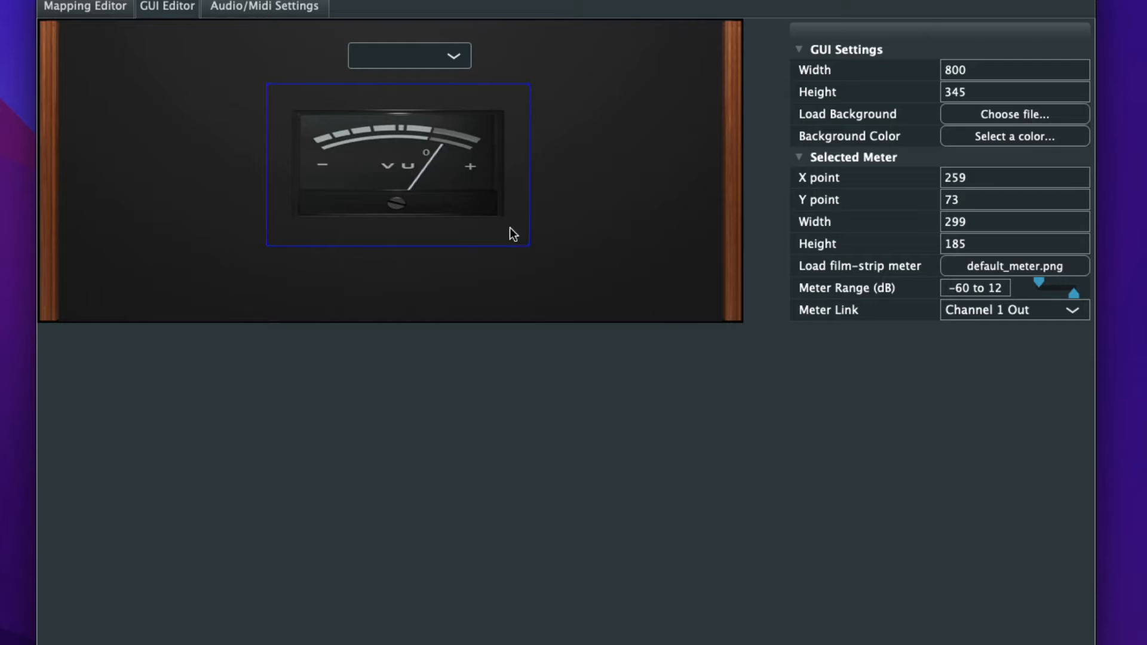
pyautogui.moveTo(433, 166)
pyautogui.mouseDown()
pyautogui.moveTo(462, 151)
pyautogui.moveTo(454, 160)
pyautogui.mouseUp()
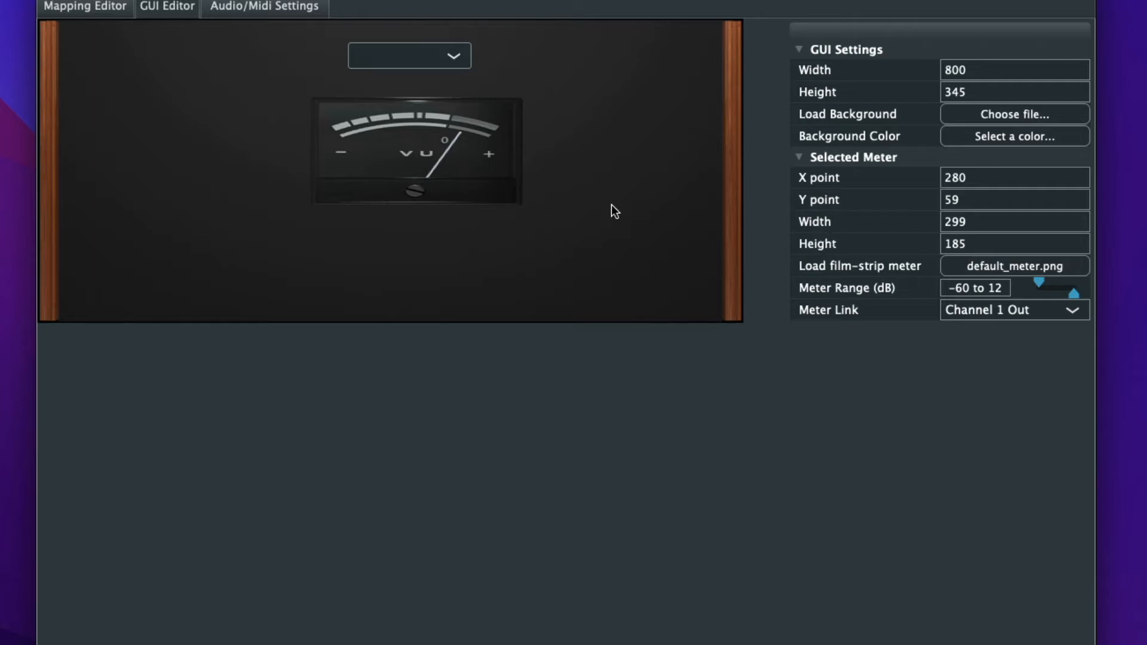
# - Set the meter's height to 184 and its X point to 290
pyautogui.doubleClick(955, 245)
pyautogui.press('BackSpace')
pyautogui.write('1')
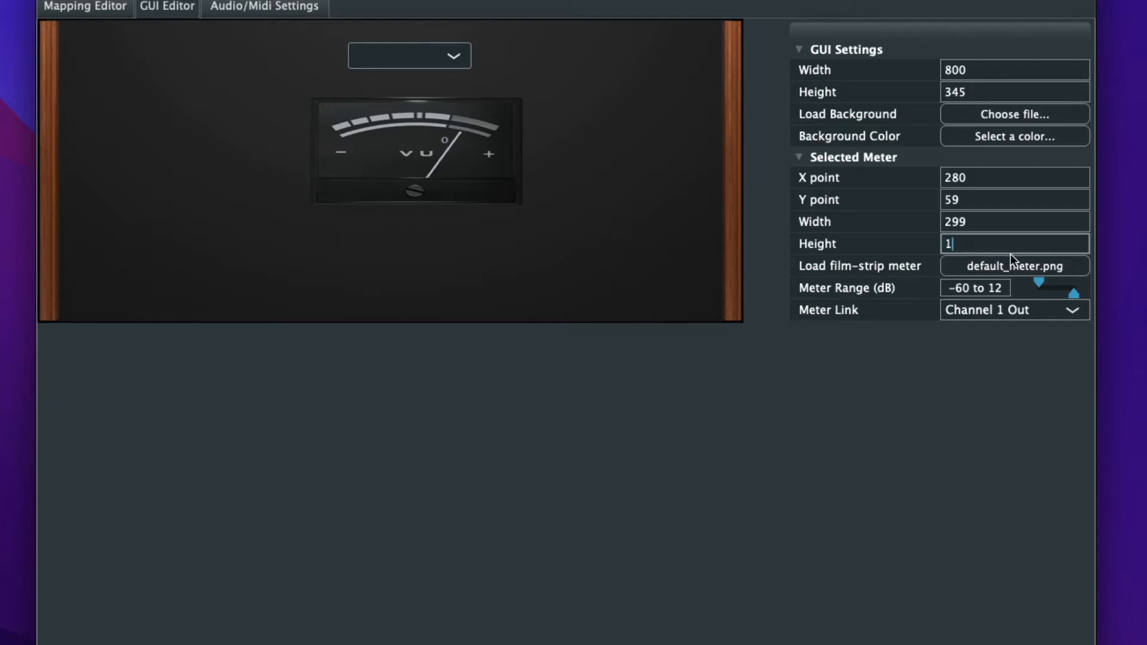
pyautogui.write('84')
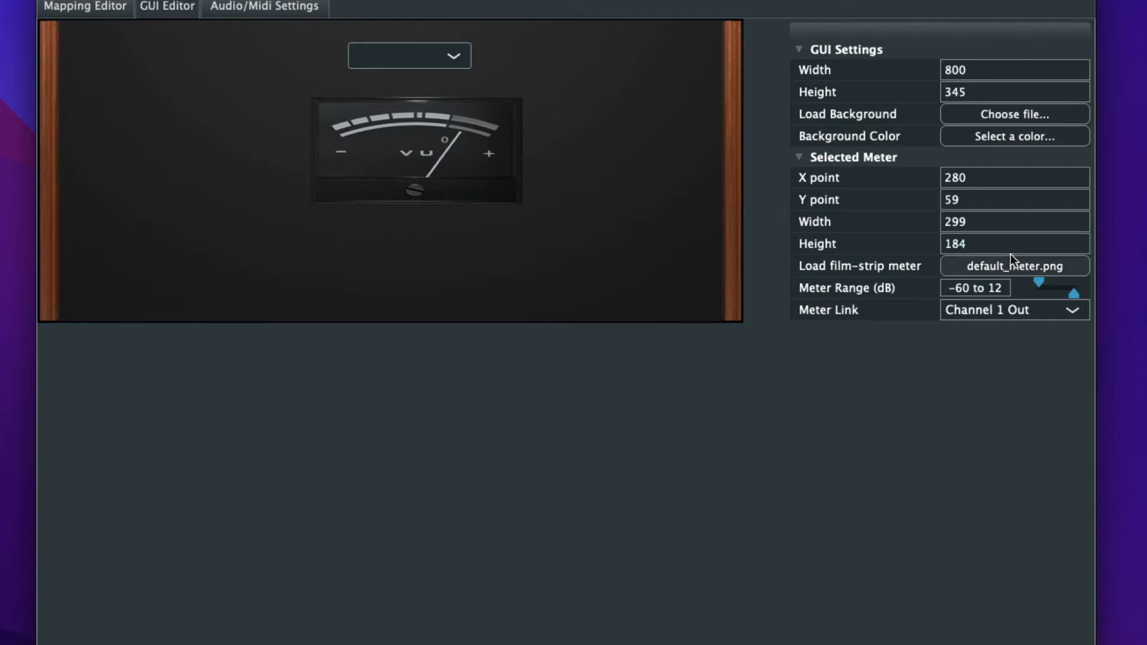
pyautogui.press('Return')
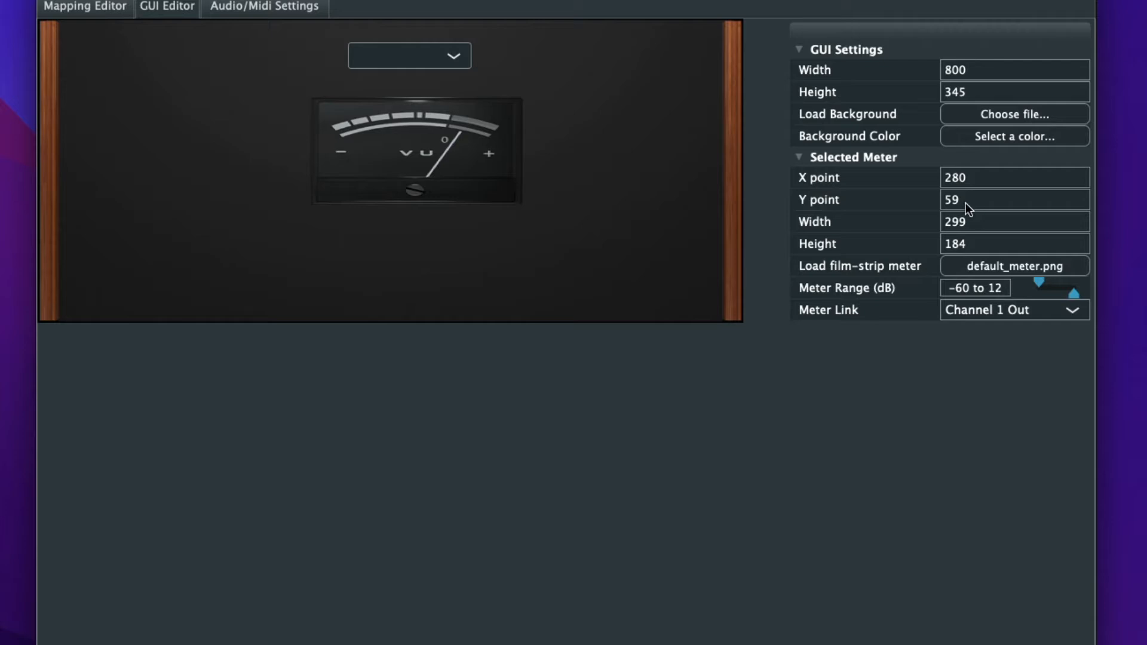
pyautogui.doubleClick(965, 178)
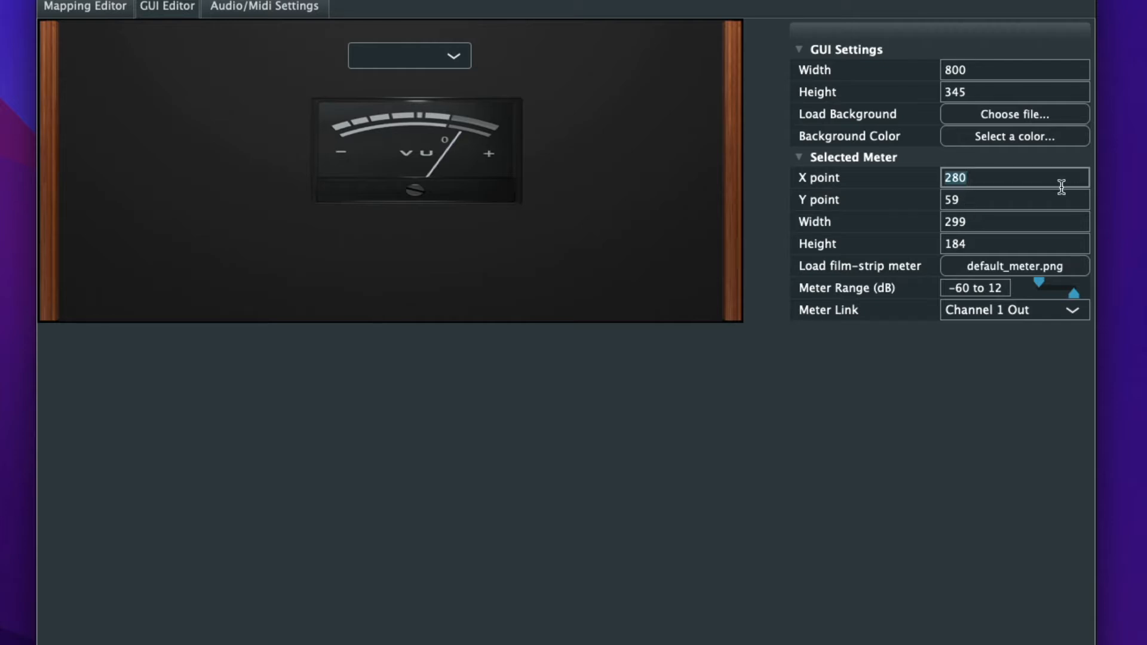
pyautogui.press('BackSpace')
pyautogui.write('290')
pyautogui.press('Return')
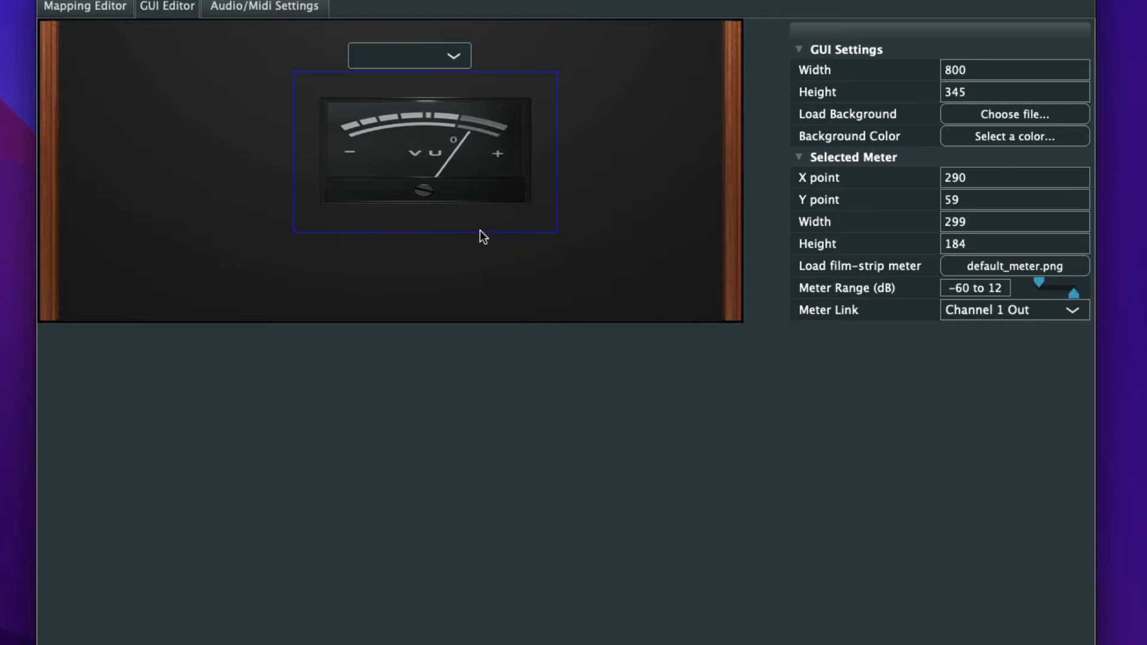
# - Add a knob to the lower-left area of the instrument background at about X 110, Y 198
pyautogui.click(352, 282)
pyautogui.rightClick(119, 249)
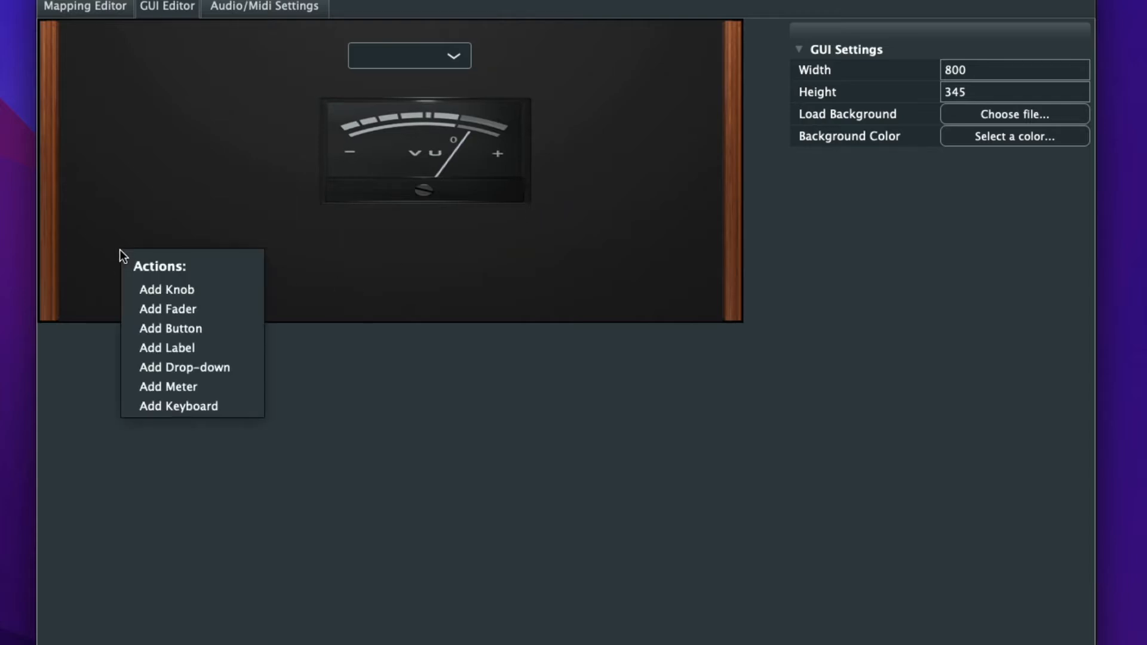
pyautogui.click(170, 289)
pyautogui.moveTo(136, 250); pyautogui.dragTo(206, 248)
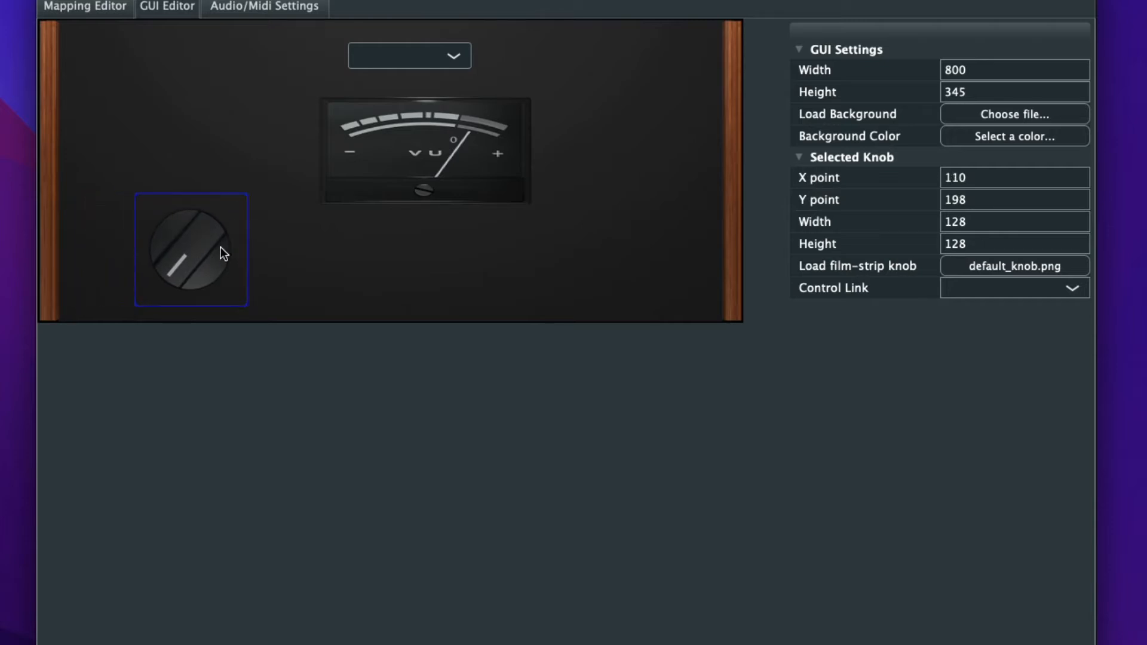
# - Load Dark Blue Knob.png from the asset pack's Modern knob folder as the knob's film strip and move the knob to about X 103, Y 220
pyautogui.click(1018, 265)
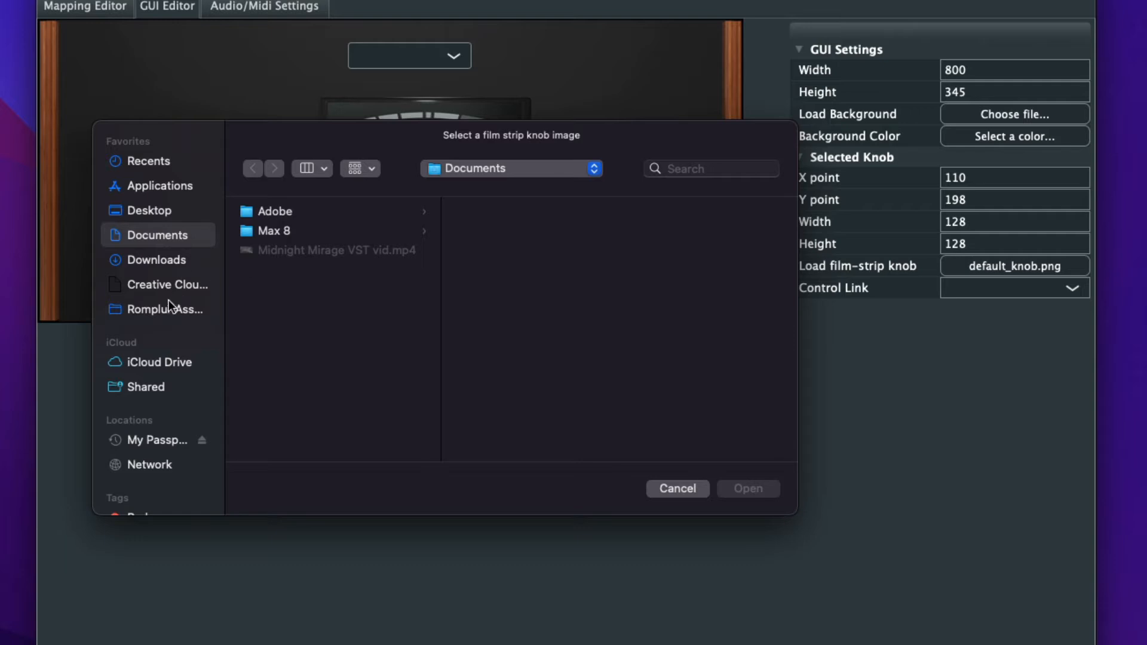
pyautogui.click(167, 309)
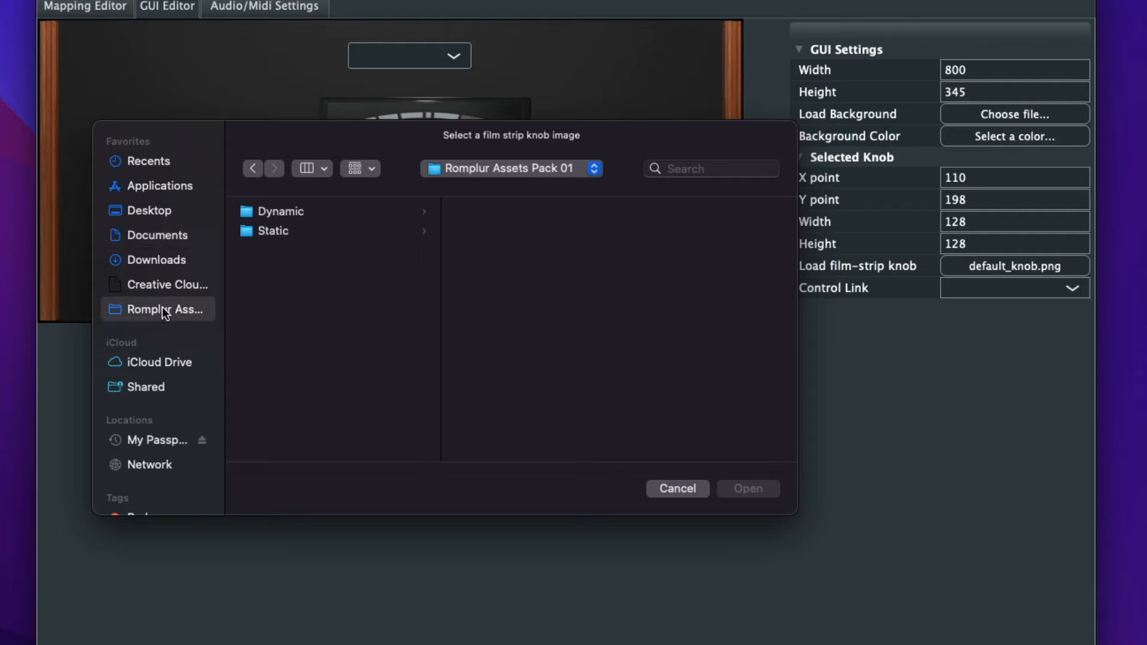
pyautogui.click(283, 231)
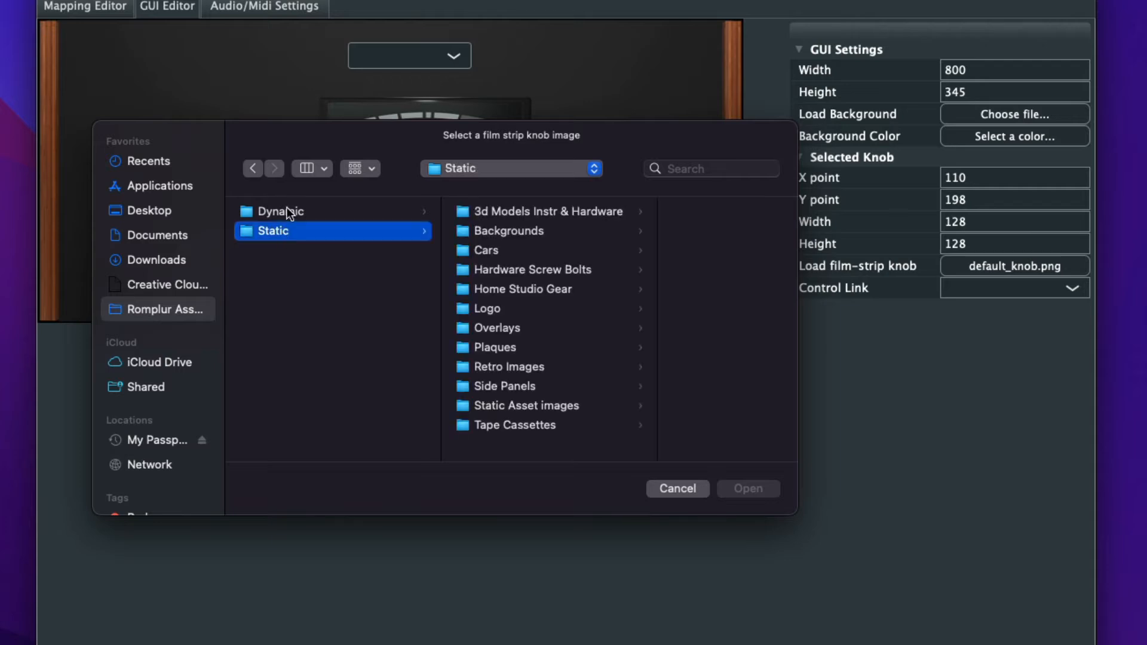
pyautogui.click(289, 212)
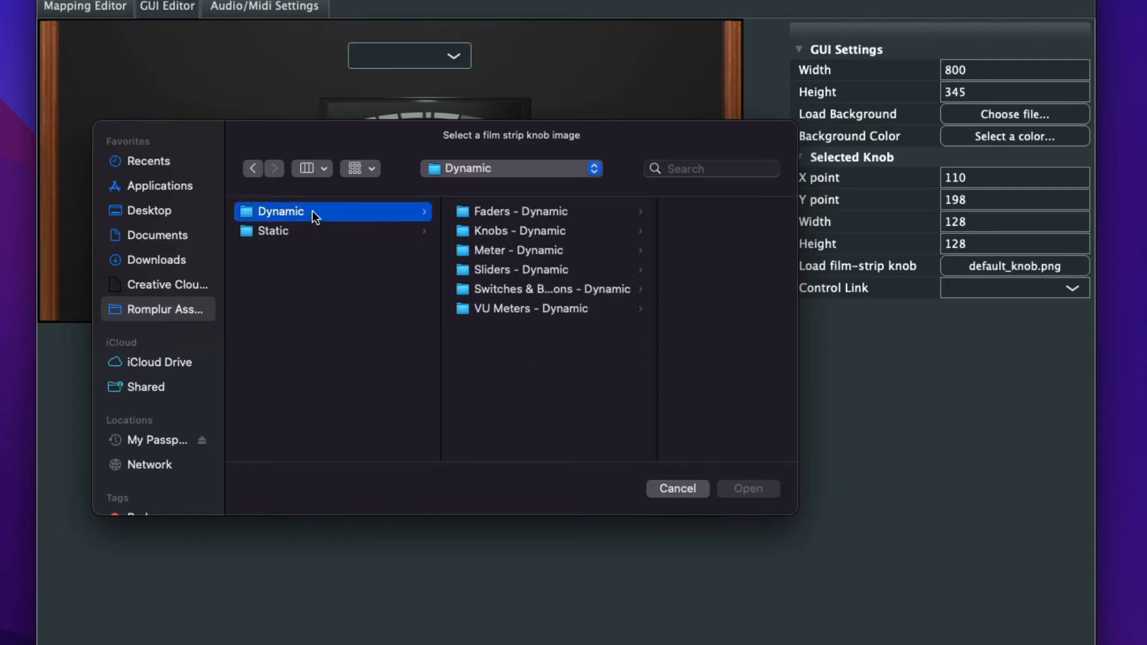
pyautogui.click(513, 231)
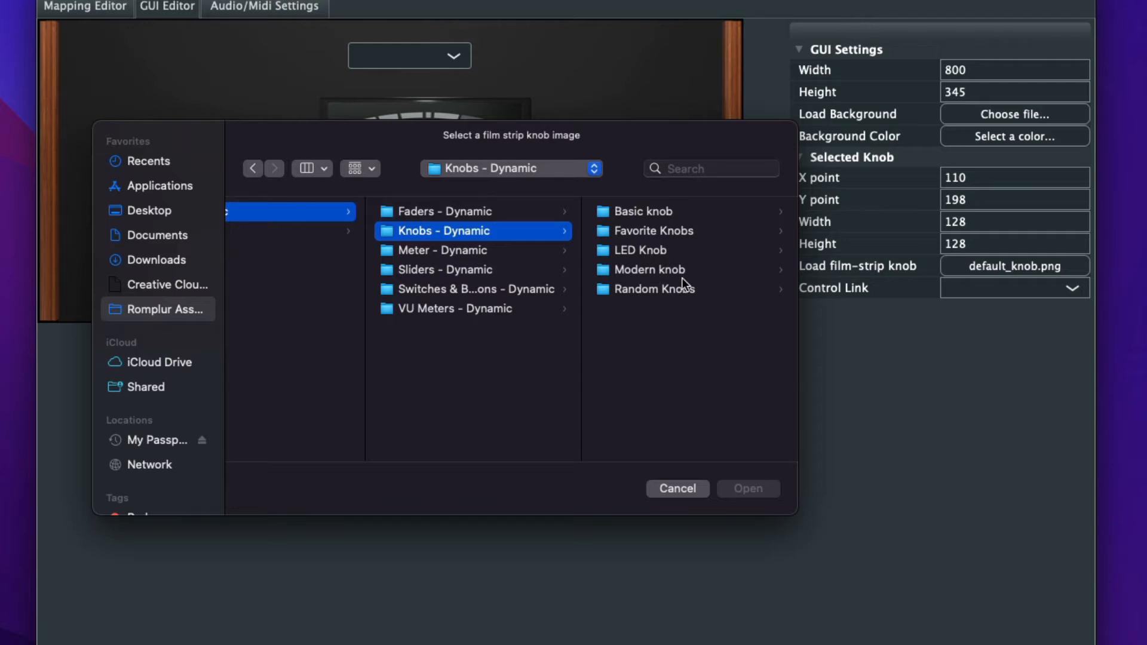
pyautogui.click(649, 269)
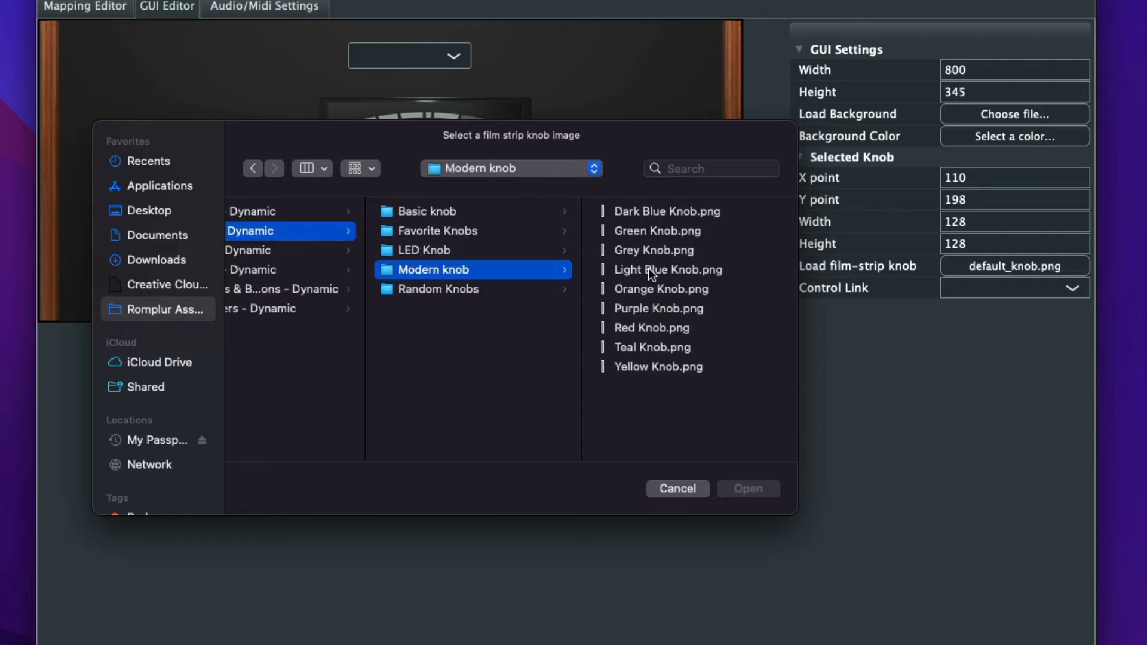
pyautogui.click(654, 214)
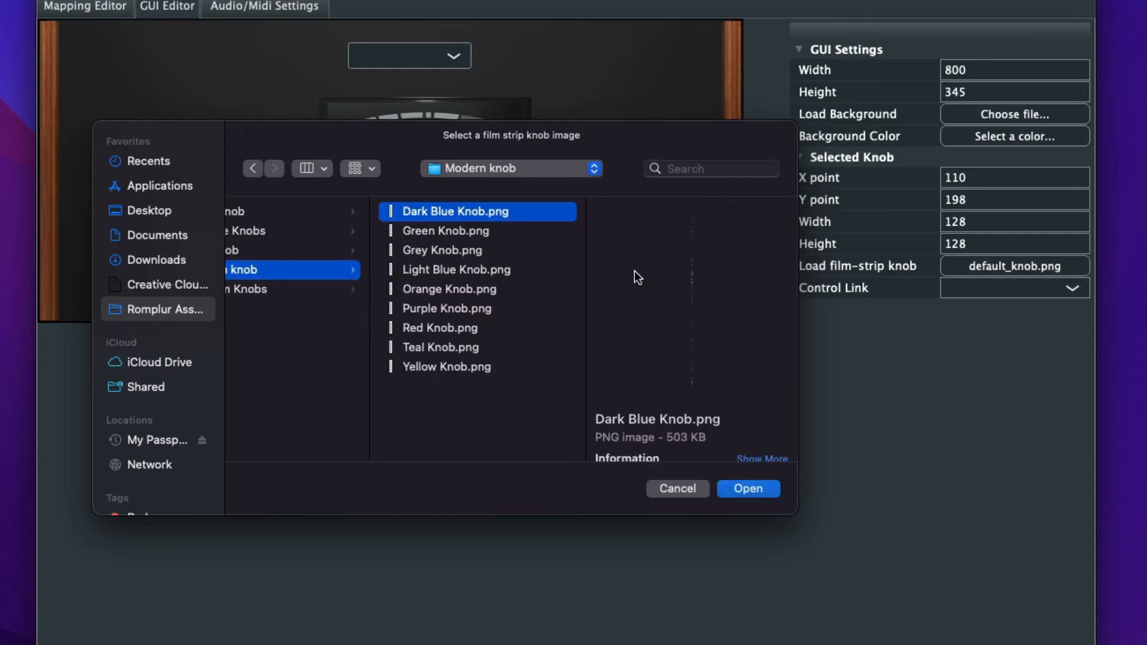
pyautogui.click(747, 489)
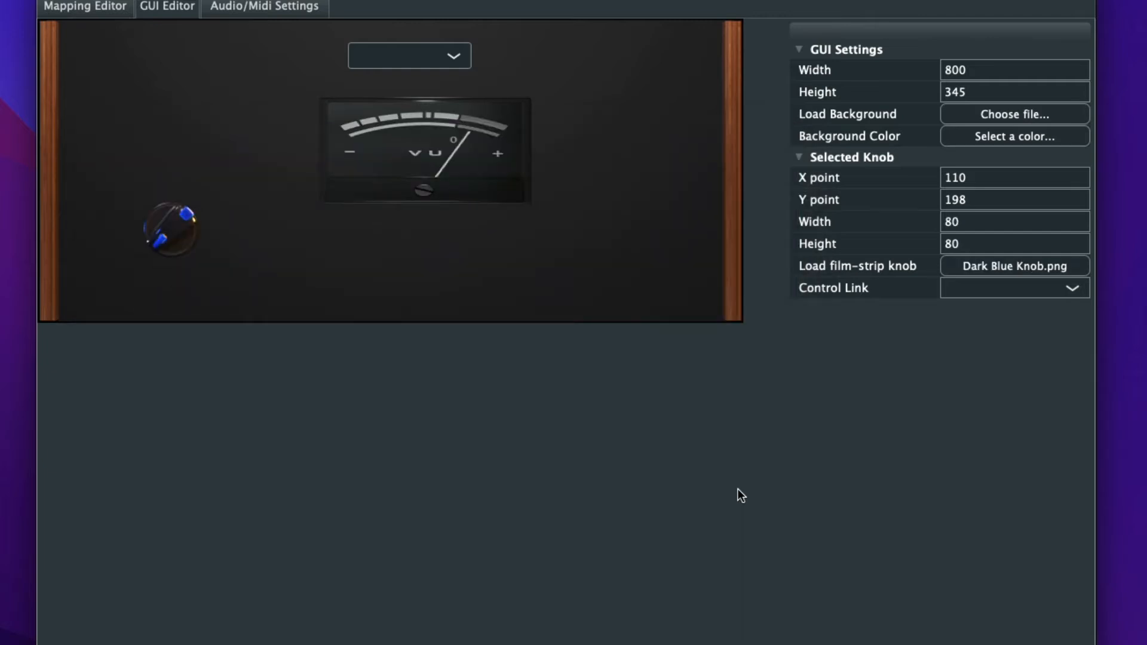
pyautogui.moveTo(176, 234); pyautogui.dragTo(171, 253)
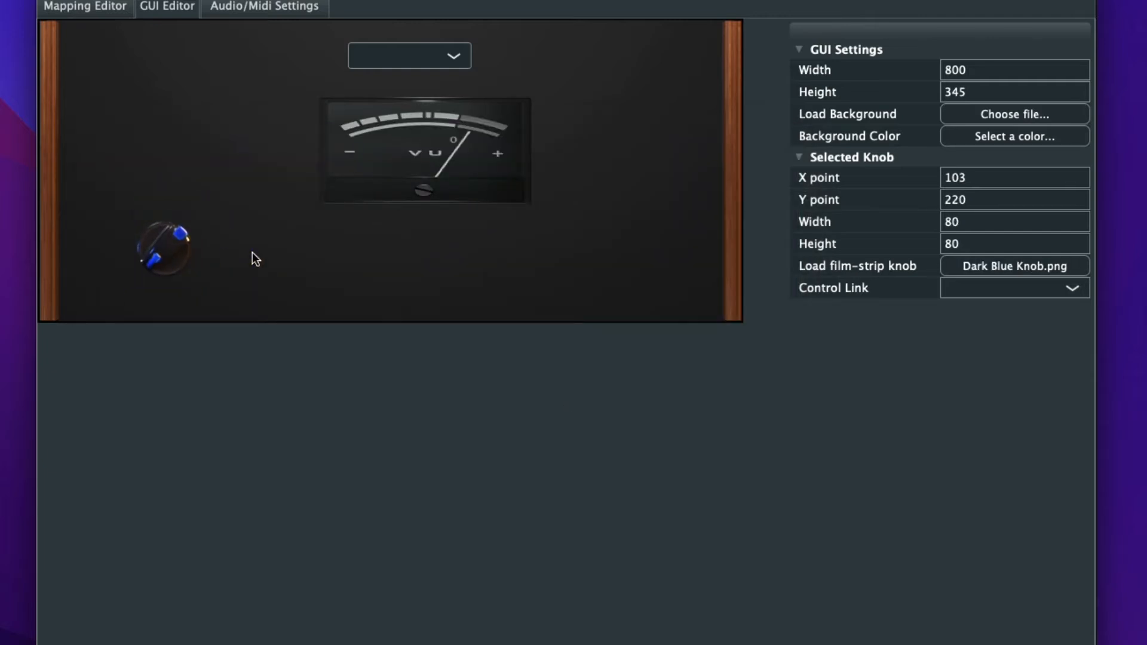
# - Add a second knob beside the dark blue one at about X 221, Y 199
pyautogui.rightClick(272, 258)
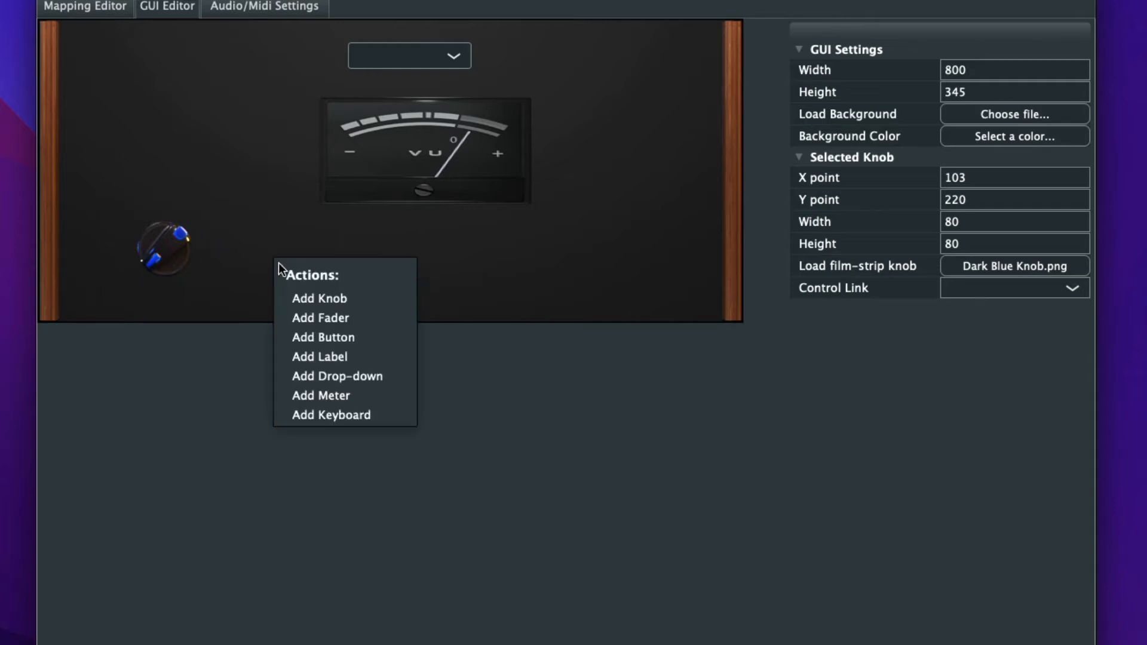
pyautogui.click(317, 299)
pyautogui.moveTo(279, 262); pyautogui.dragTo(297, 253)
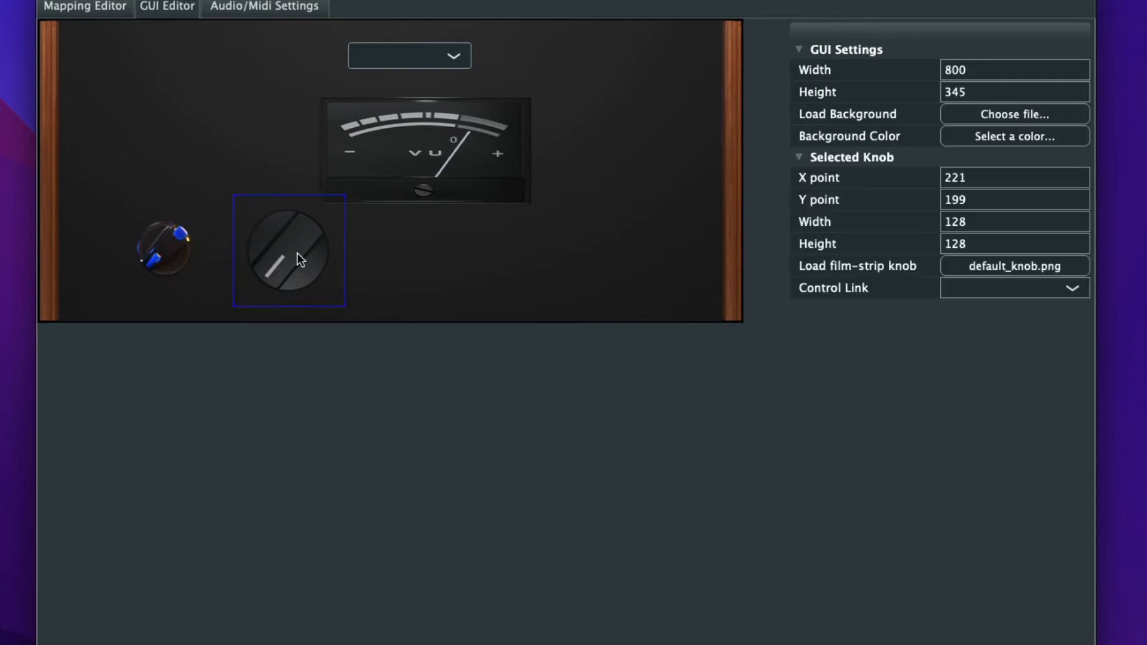
# - Load Model 03.png from the asset pack's dynamic Favorite Knobs folder as the second knob's film strip
pyautogui.click(1012, 267)
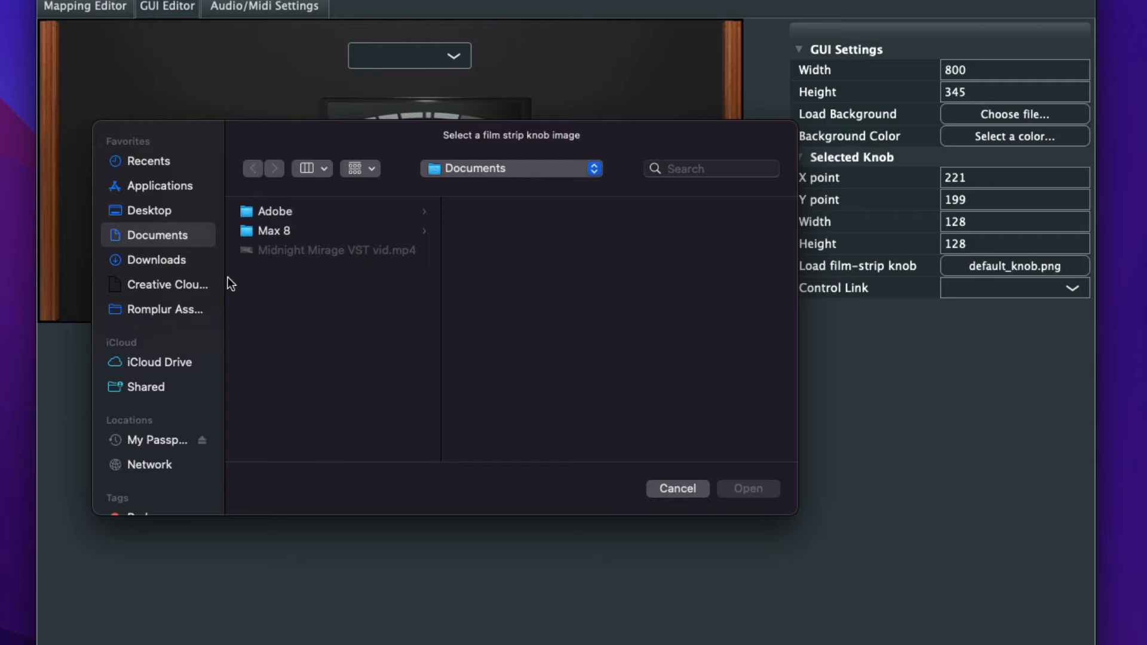
pyautogui.click(165, 310)
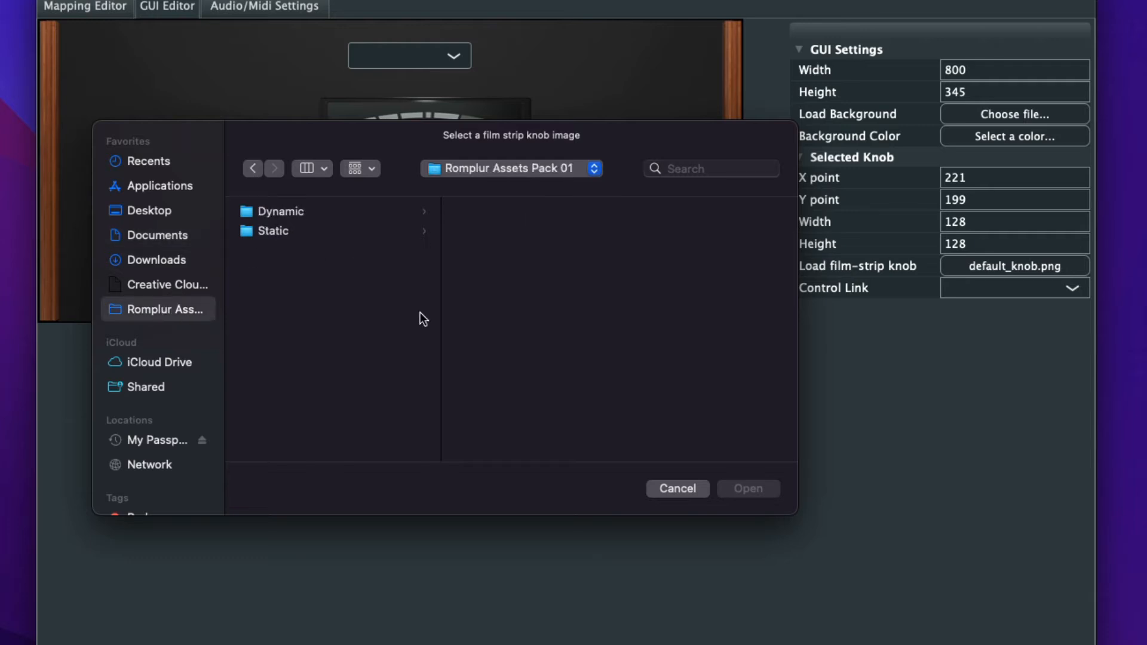
pyautogui.click(282, 213)
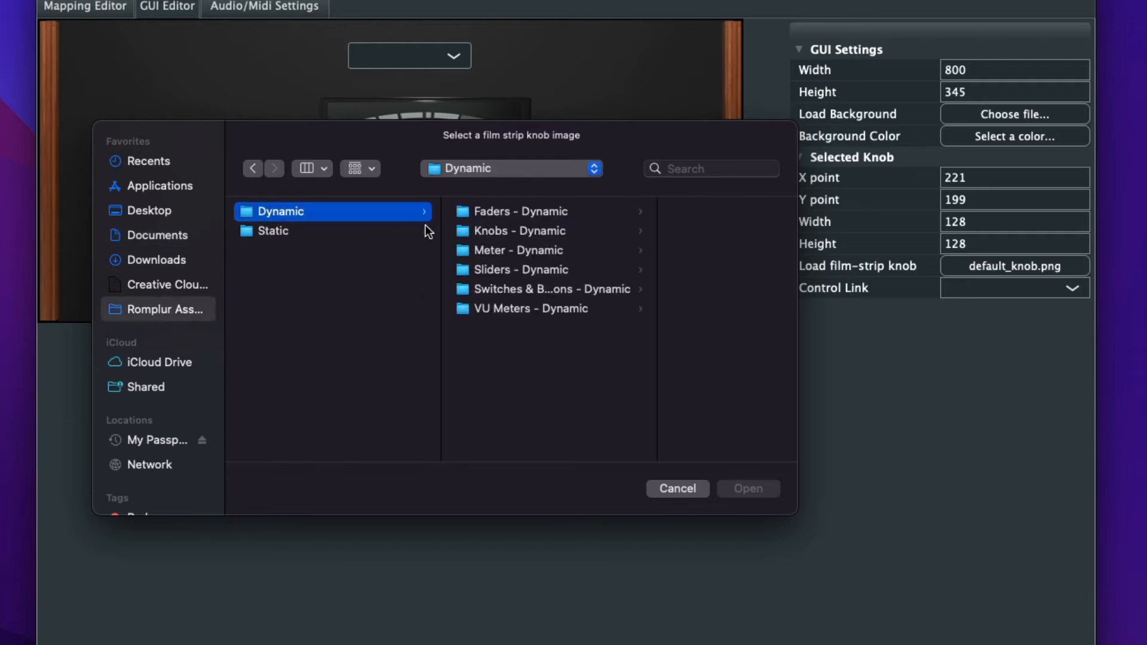
pyautogui.click(518, 230)
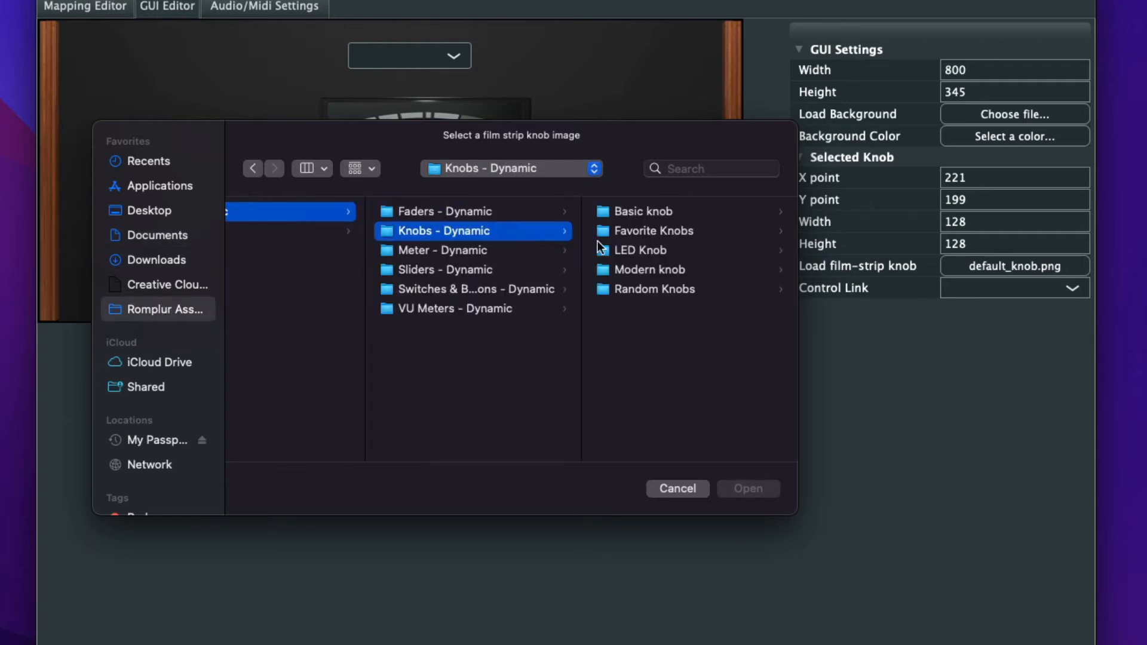
pyautogui.click(642, 268)
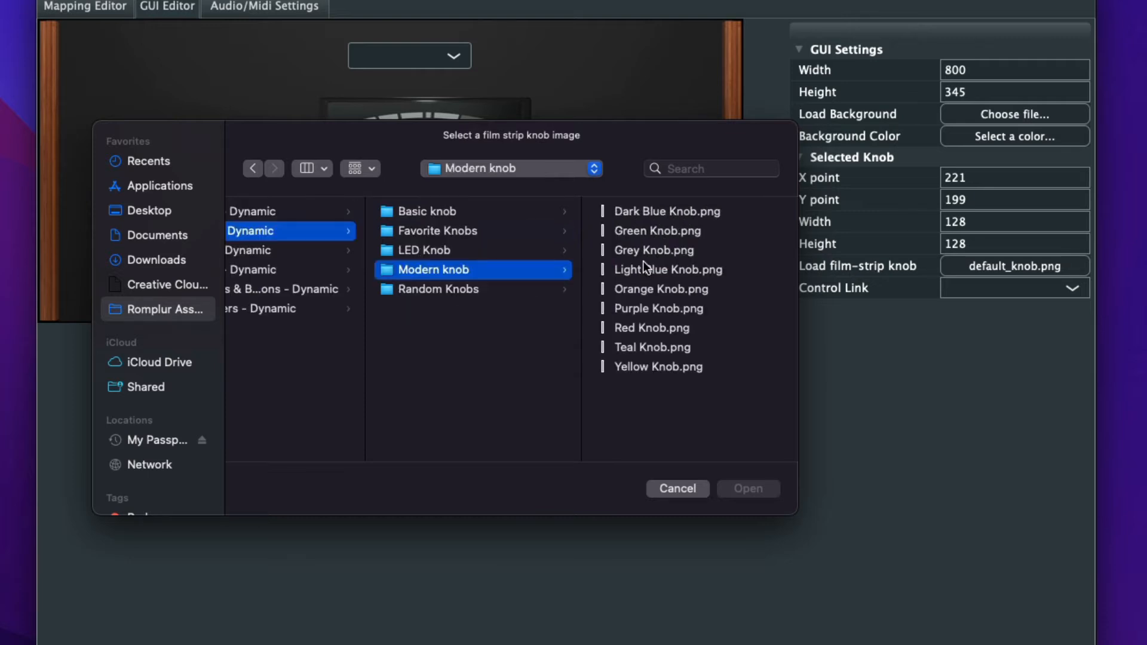
pyautogui.click(651, 329)
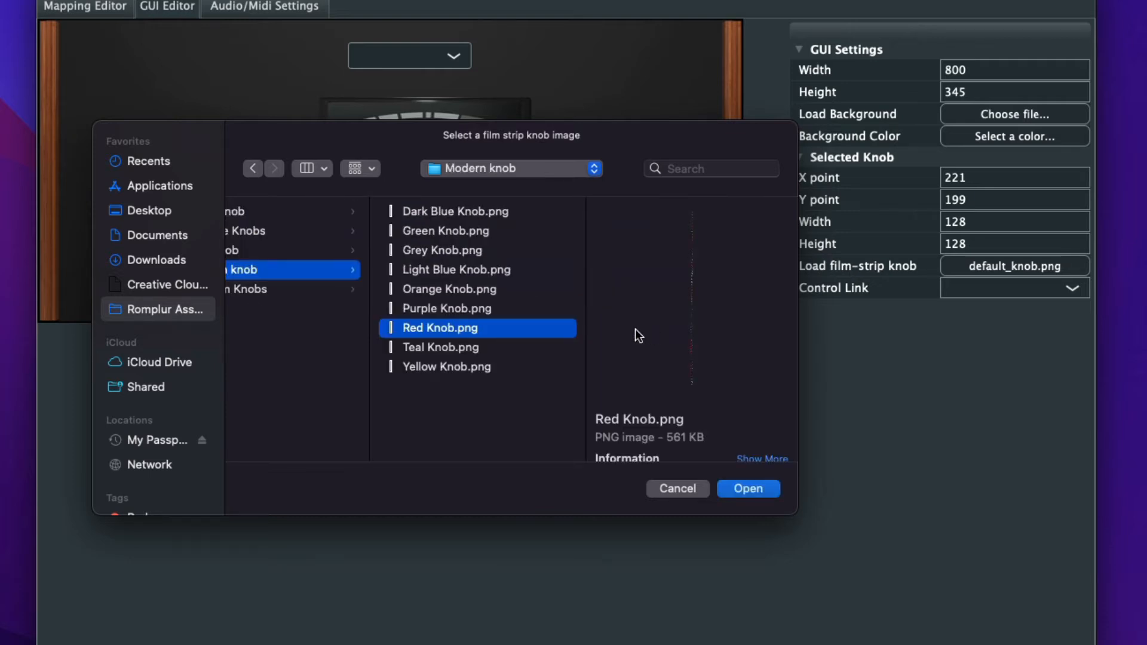
pyautogui.click(296, 250)
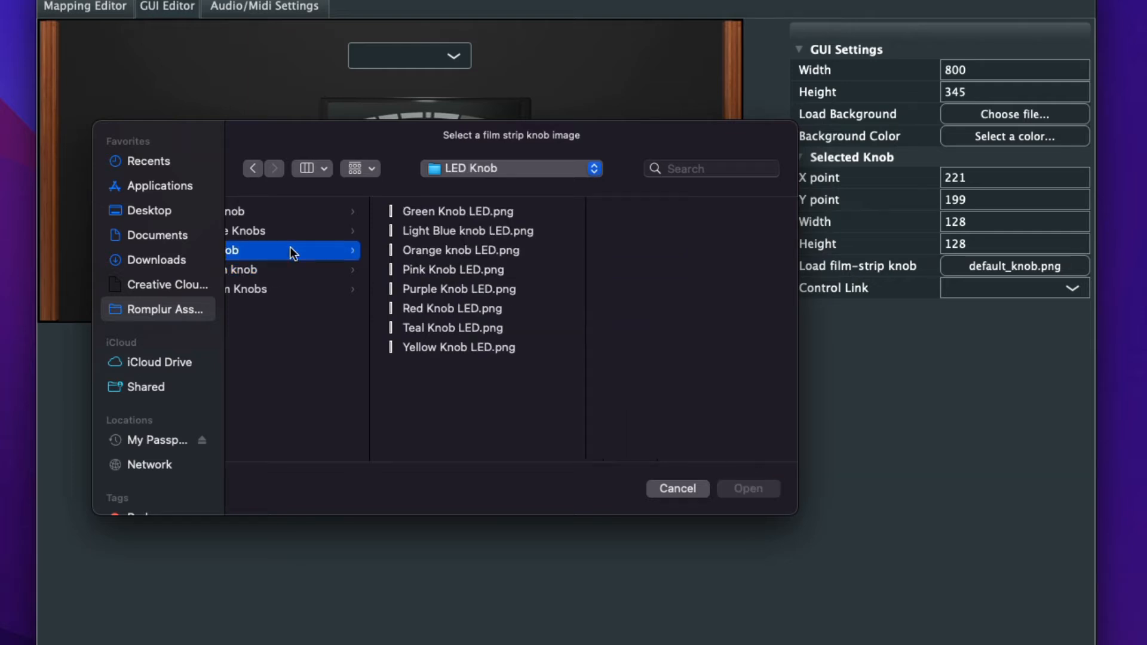
pyautogui.click(312, 232)
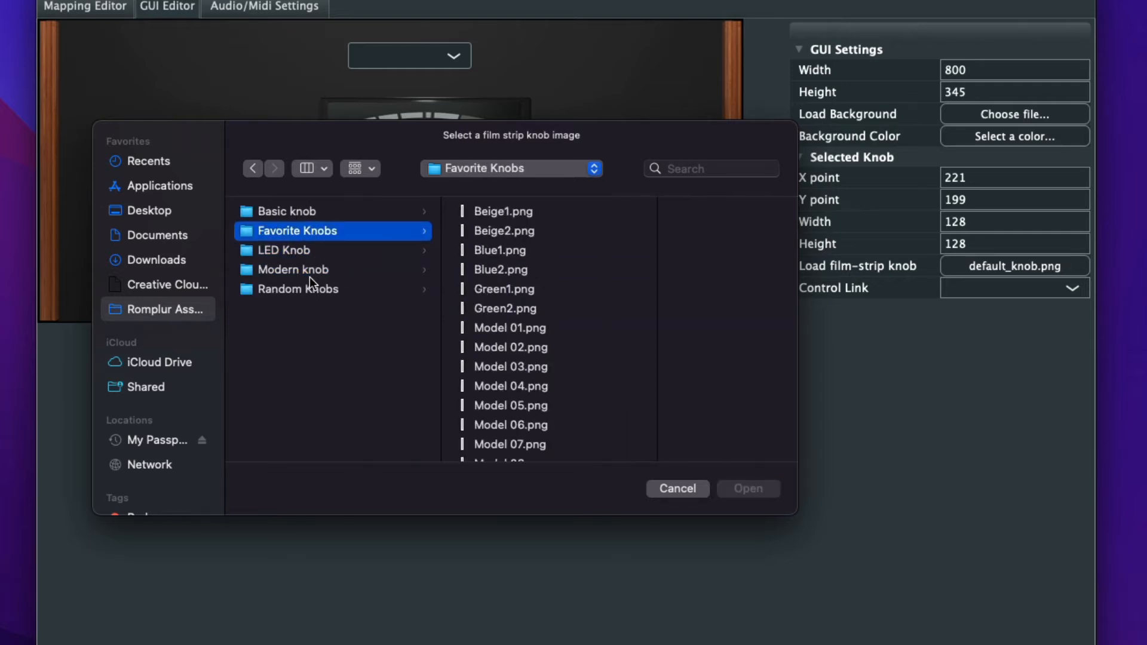
pyautogui.click(562, 364)
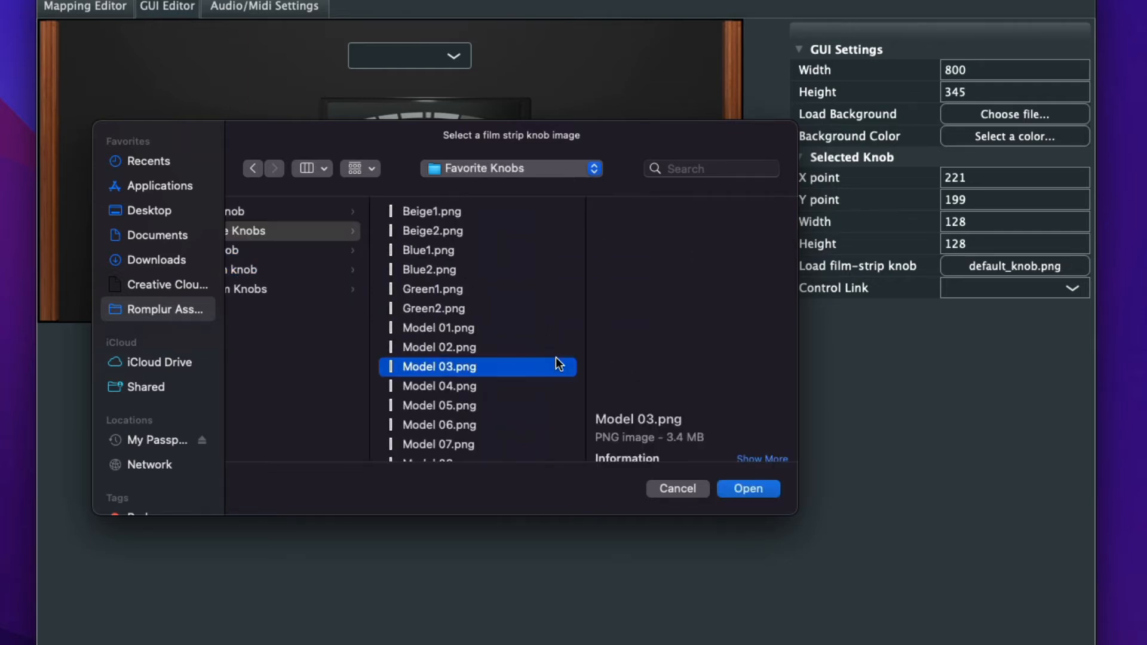
pyautogui.click(749, 489)
# - Shrink the second knob to about 83 by 83 and place it at about X 250, Y 219
pyautogui.moveTo(369, 289); pyautogui.dragTo(353, 228)
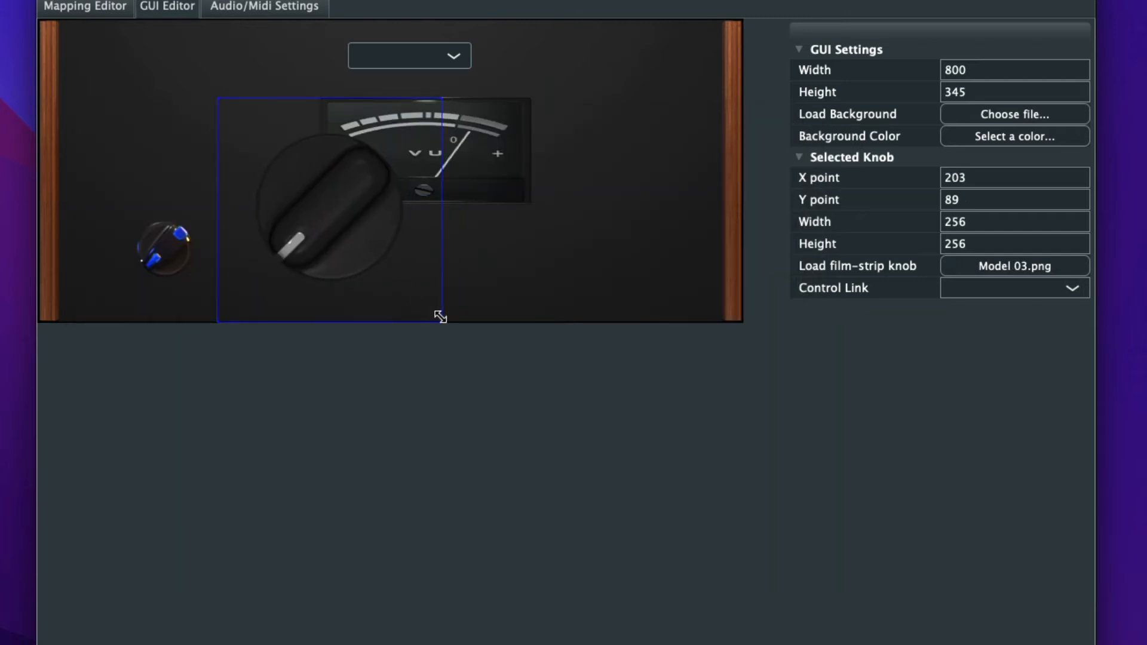
pyautogui.moveTo(441, 312); pyautogui.dragTo(291, 255)
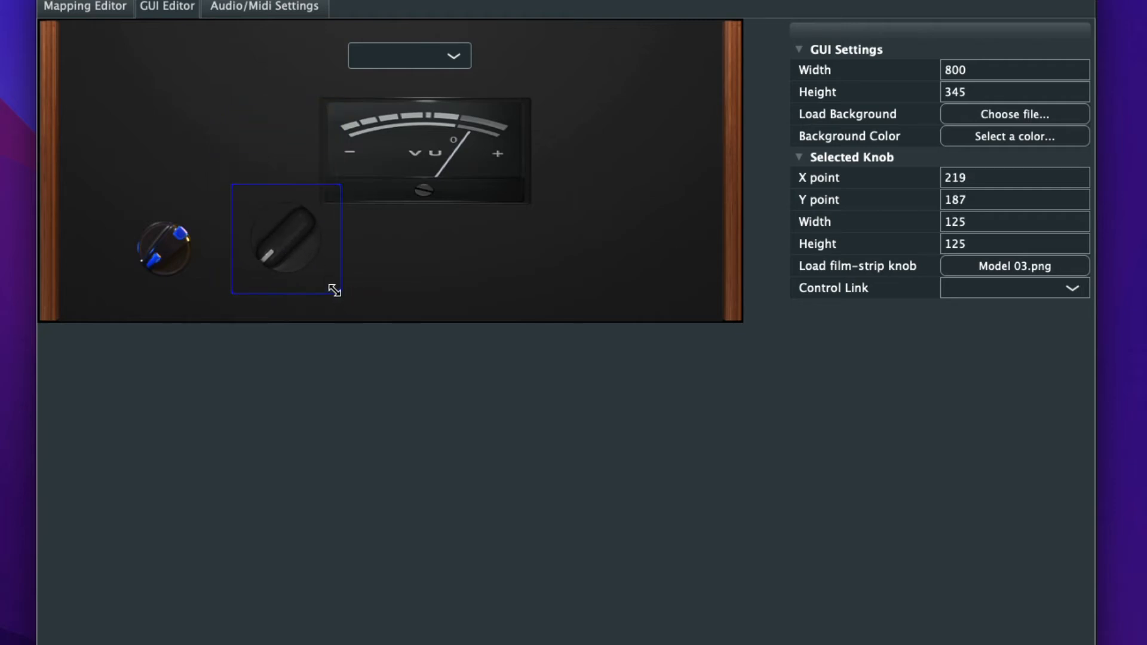
pyautogui.moveTo(333, 289); pyautogui.dragTo(305, 261)
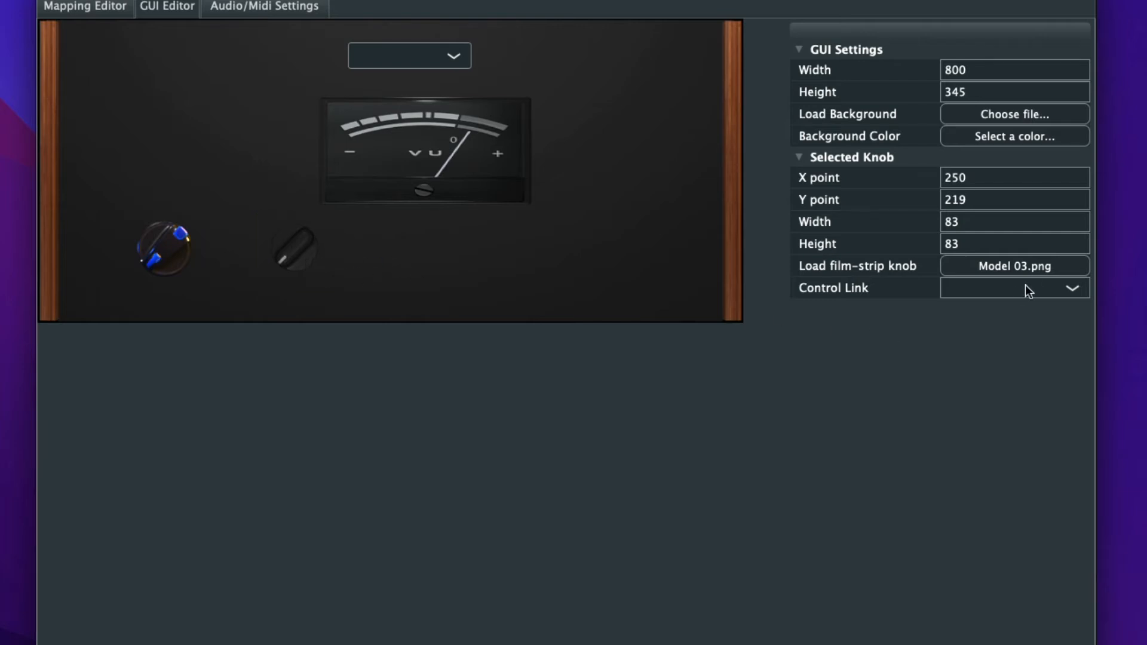
# - Link the second knob's control to Gain and the dark blue knob's control to Filter Cutoff
pyautogui.click(988, 289)
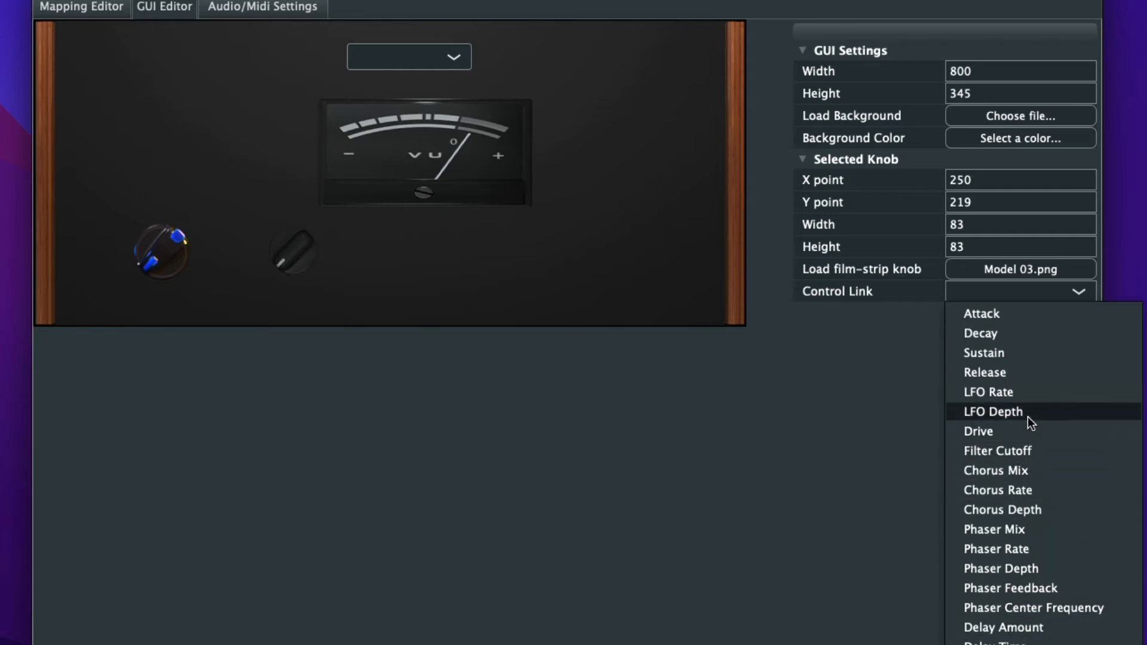
pyautogui.click(166, 242)
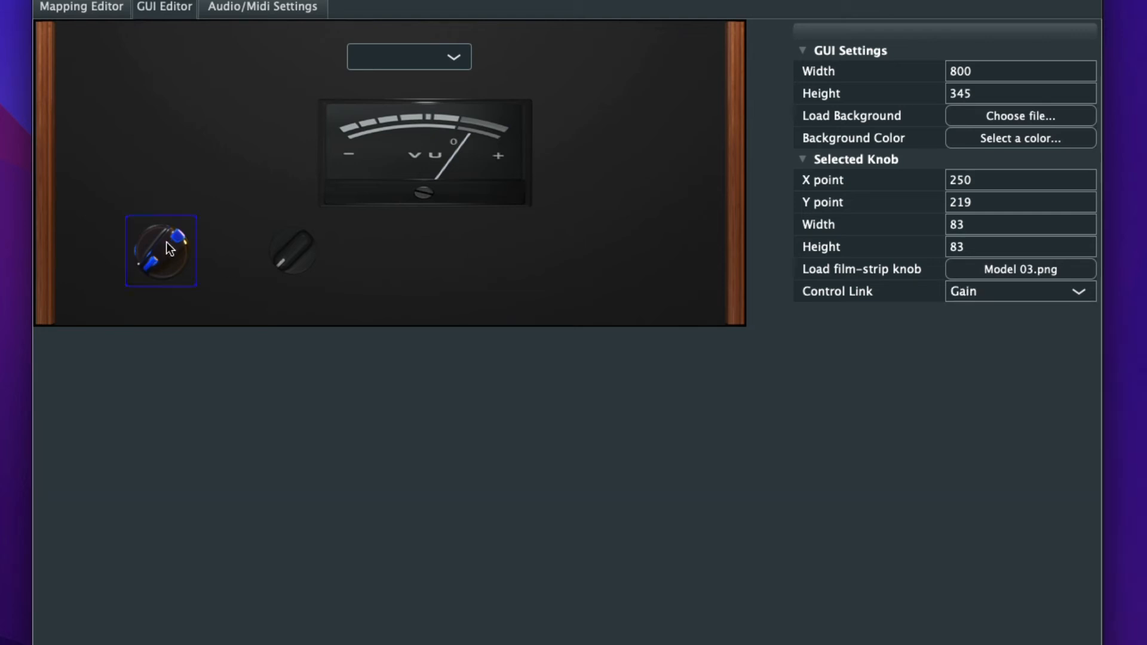
pyautogui.click(993, 298)
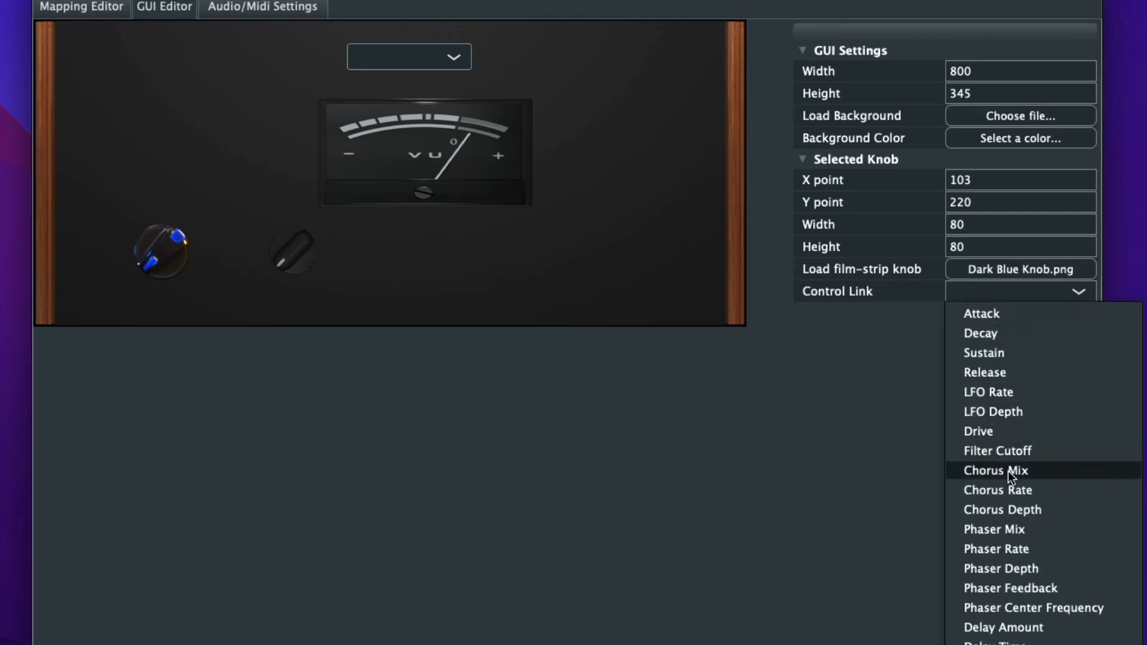
pyautogui.click(1015, 451)
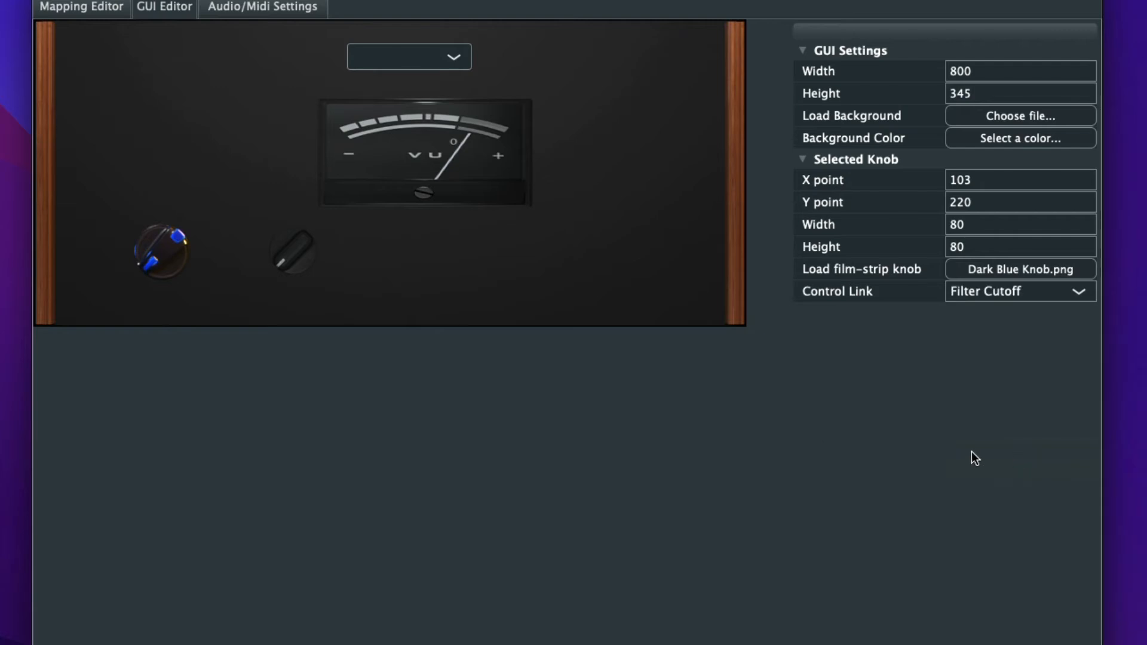
# - Move the dark blue knob to about X 75, Y 193 and add a drop-down below it at about X 66, Y 273
pyautogui.moveTo(155, 252); pyautogui.dragTo(127, 228)
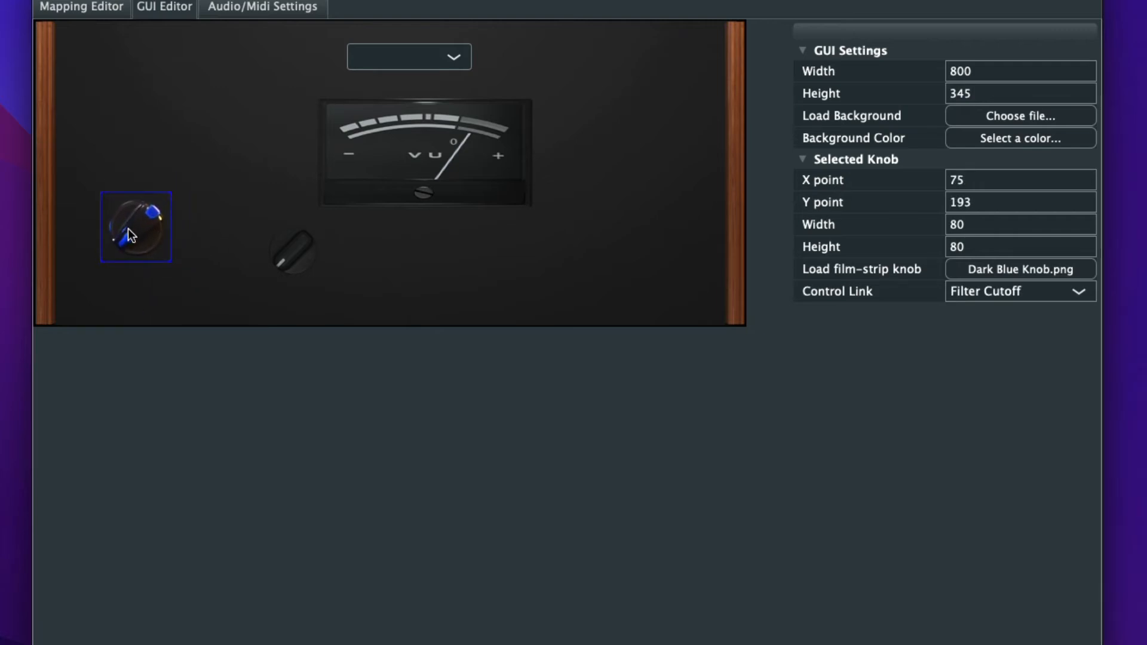
pyautogui.click(141, 271)
pyautogui.rightClick(141, 271)
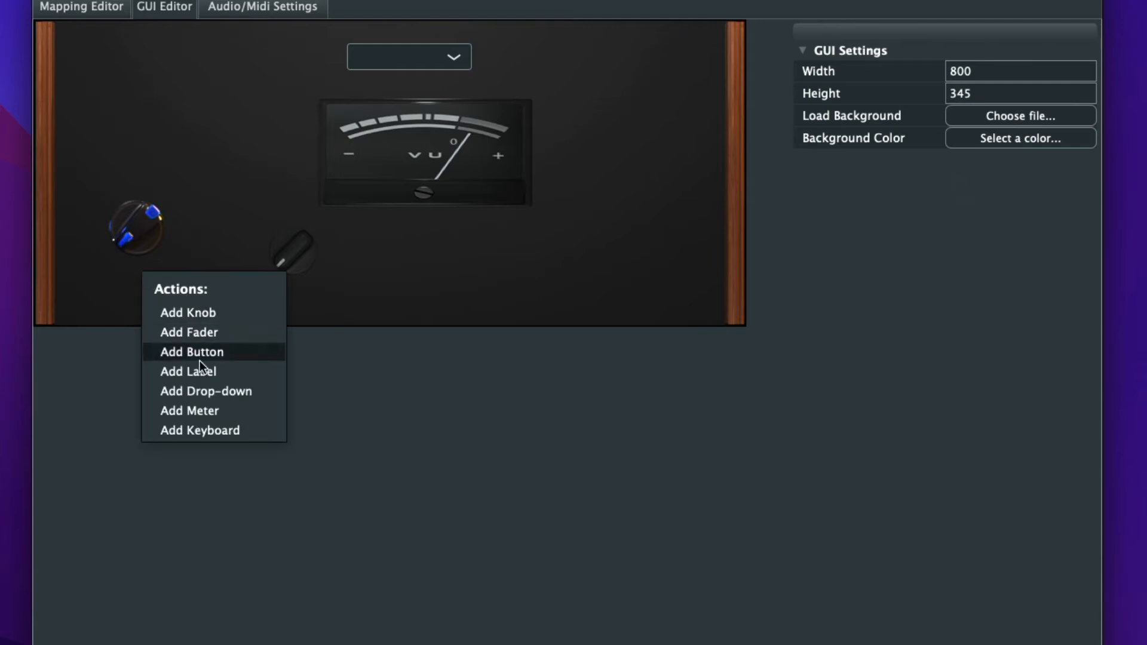
pyautogui.click(207, 392)
pyautogui.click(205, 299)
pyautogui.moveTo(205, 299); pyautogui.dragTo(179, 298)
pyautogui.moveTo(248, 295); pyautogui.dragTo(205, 313)
pyautogui.moveTo(264, 291); pyautogui.dragTo(215, 282)
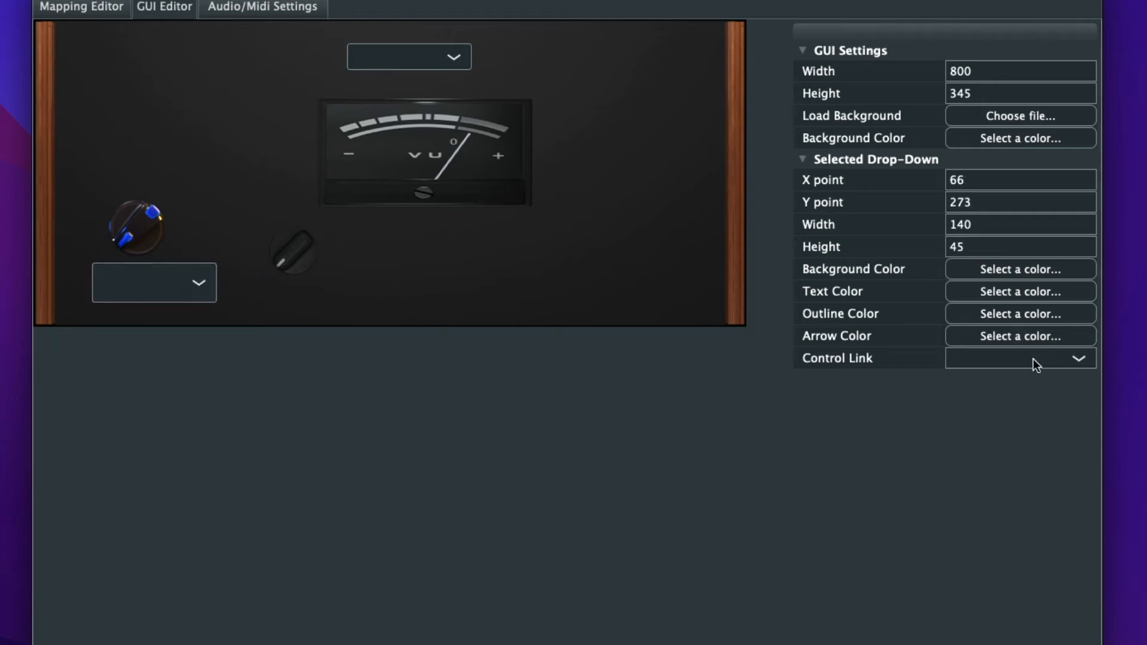
# - Link the new drop-down to Filter Type, reduce its height to 24 and move it to about X 43, Y 280
pyautogui.click(1012, 357)
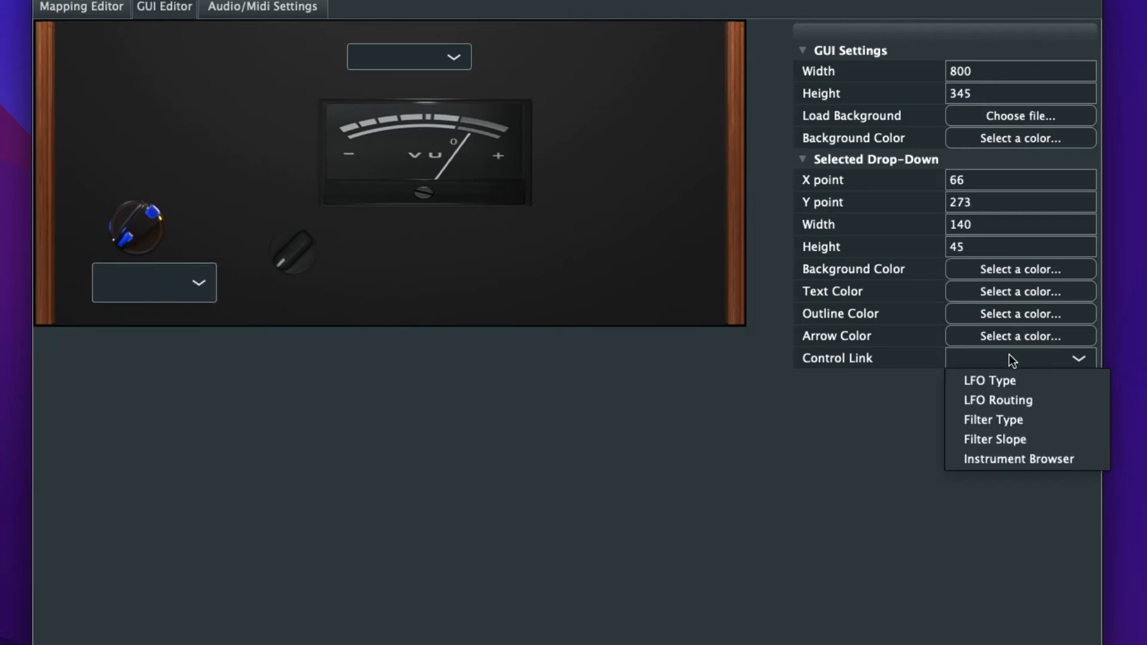
pyautogui.click(1017, 423)
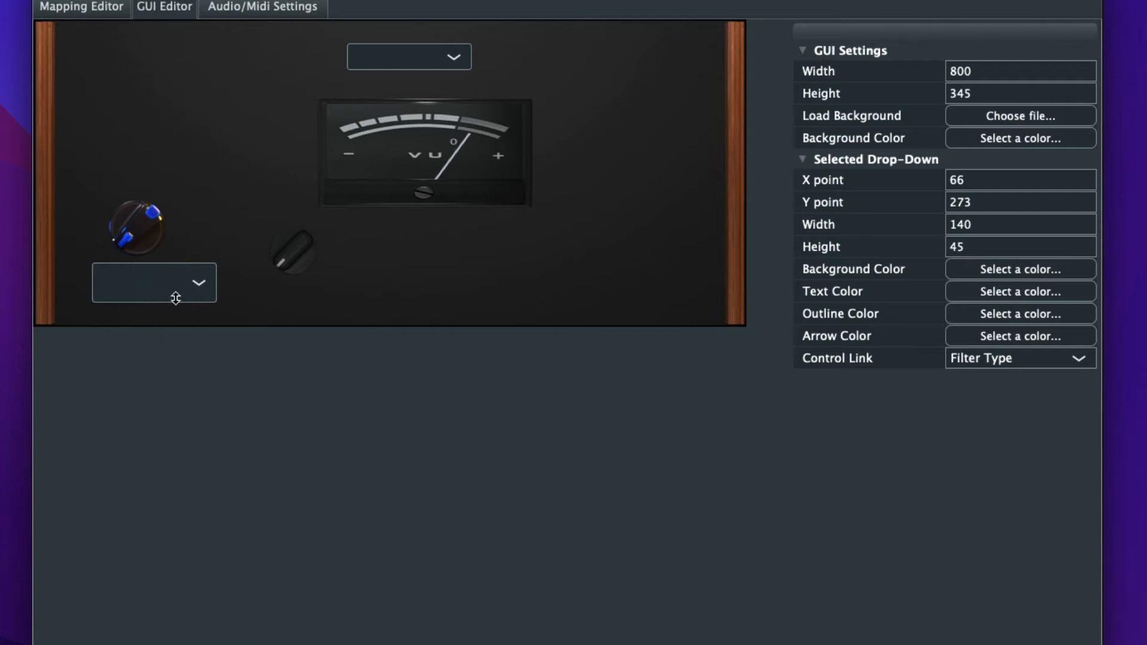
pyautogui.moveTo(176, 298); pyautogui.dragTo(194, 280)
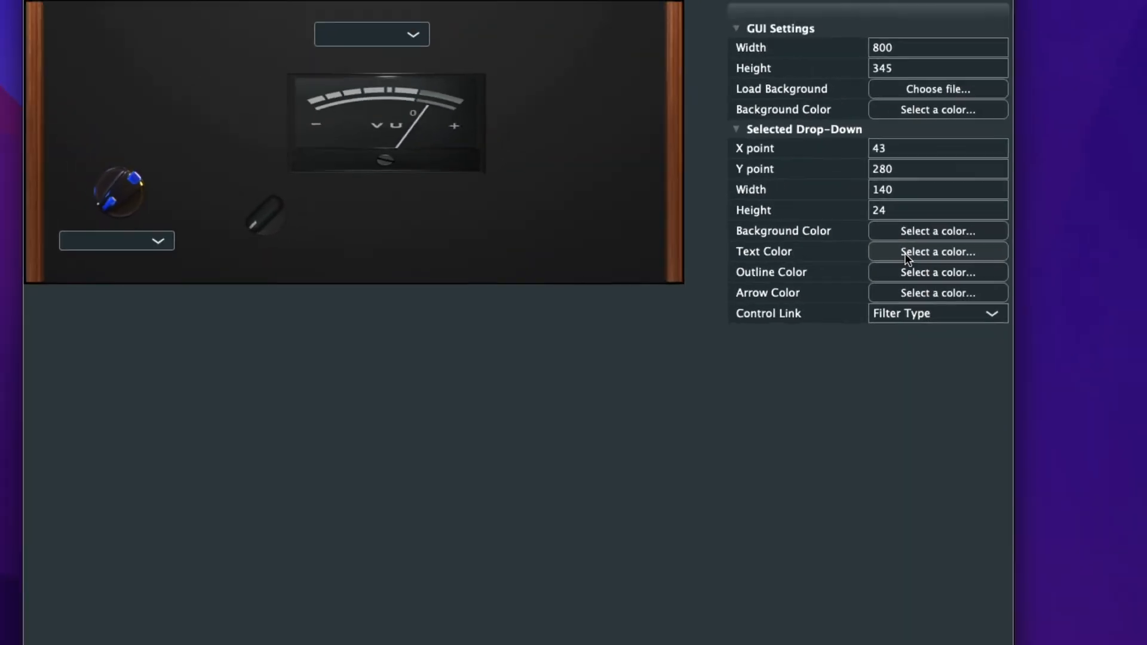
# - Set the Filter Type drop-down's text color to blue, FF270AFF
pyautogui.click(985, 295)
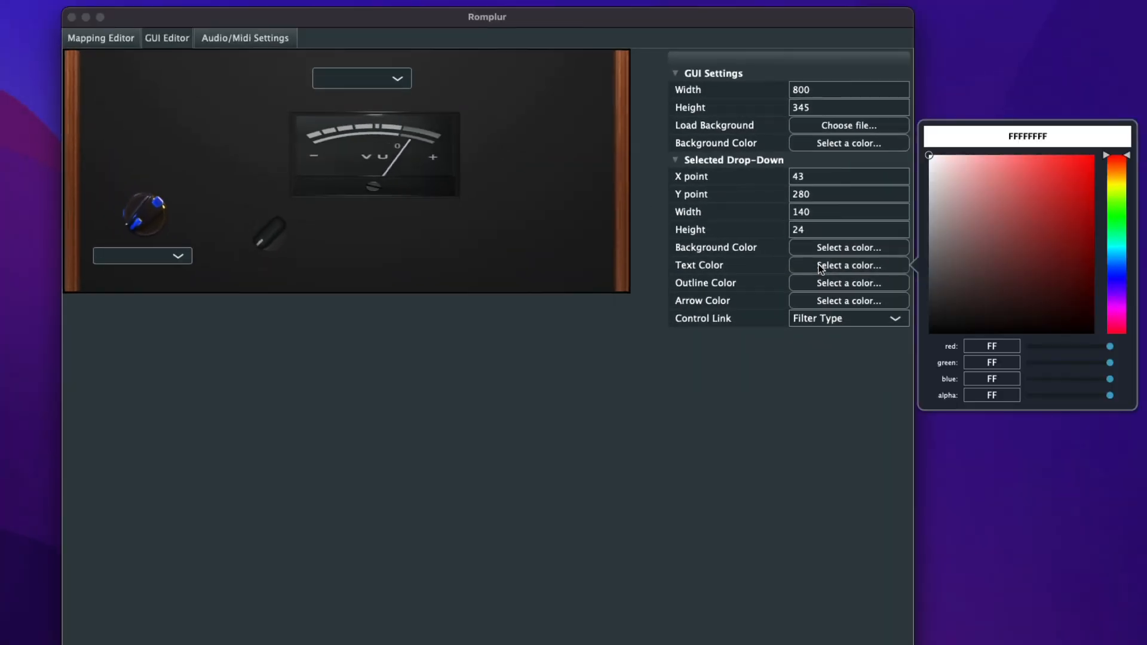
pyautogui.click(1121, 277)
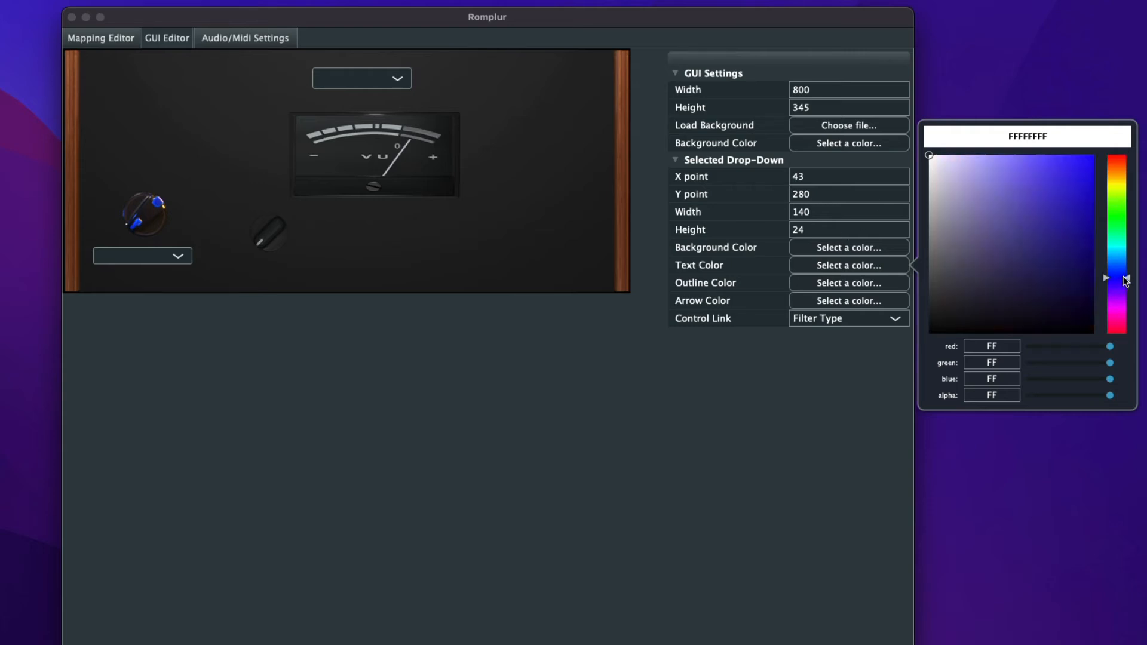
pyautogui.moveTo(1057, 166); pyautogui.dragTo(1090, 143)
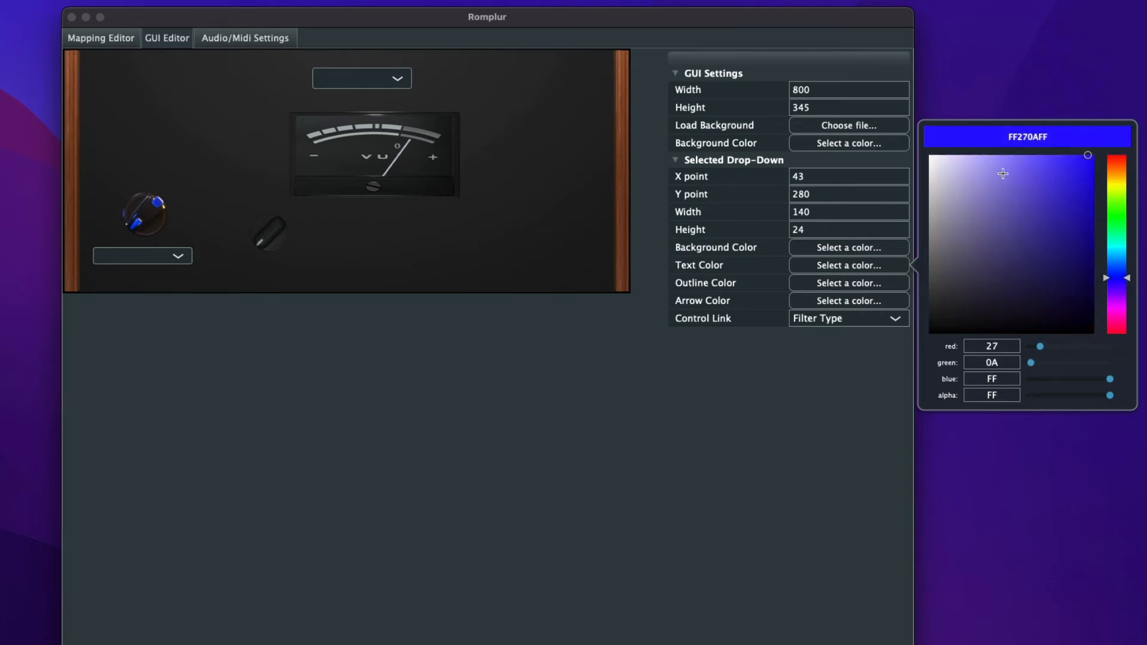
# - Lower the alpha of the Filter Type drop-down's outline color to 2E
pyautogui.click(823, 285)
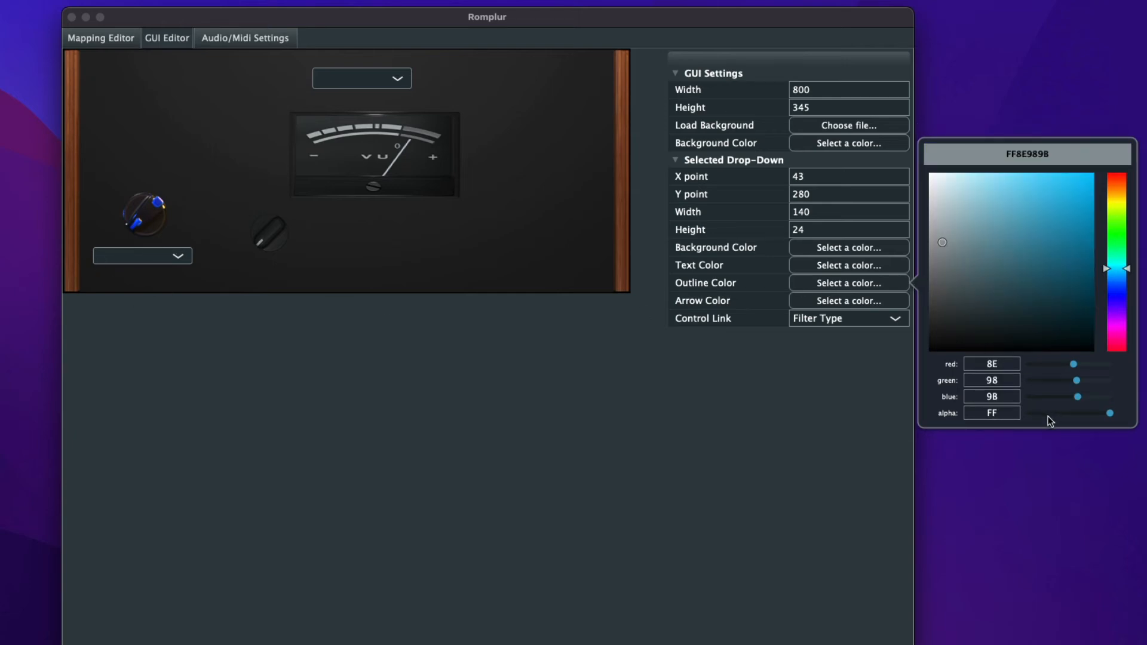
pyautogui.moveTo(1050, 420); pyautogui.dragTo(1042, 418)
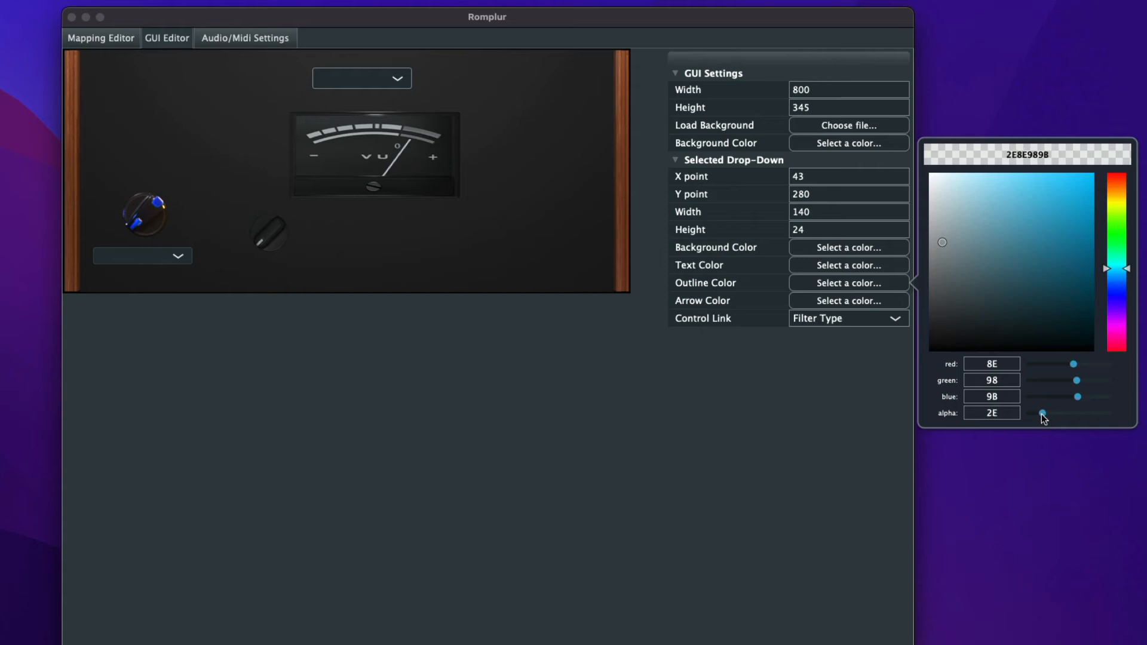
pyautogui.click(762, 399)
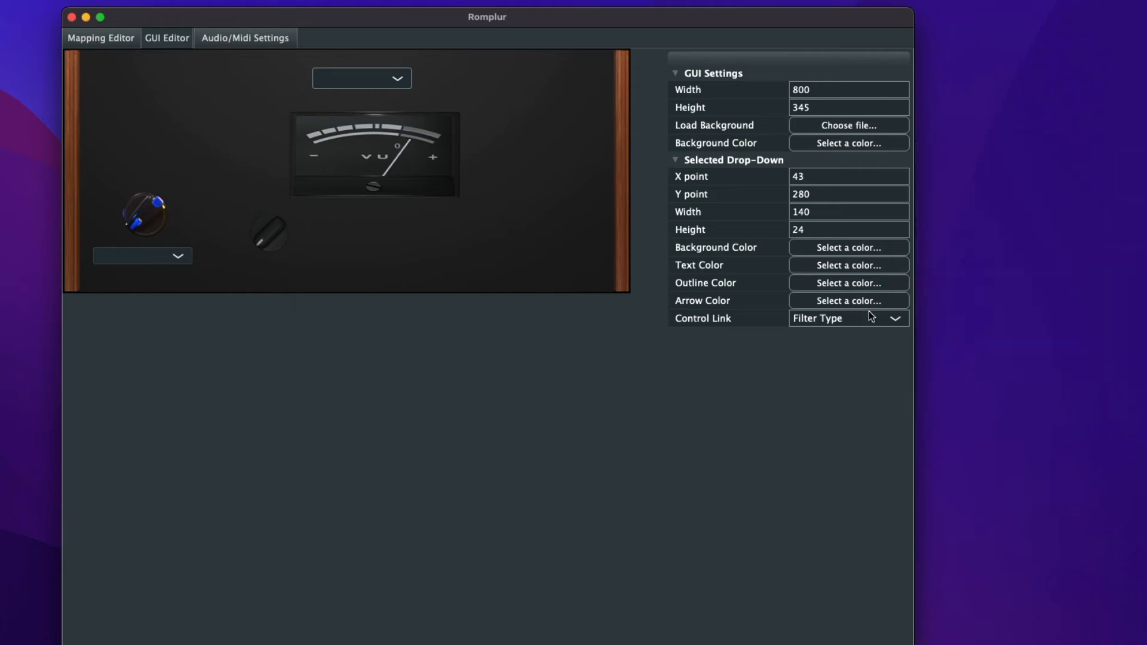
# - Change the Filter Type drop-down's background color to bright green
pyautogui.click(815, 247)
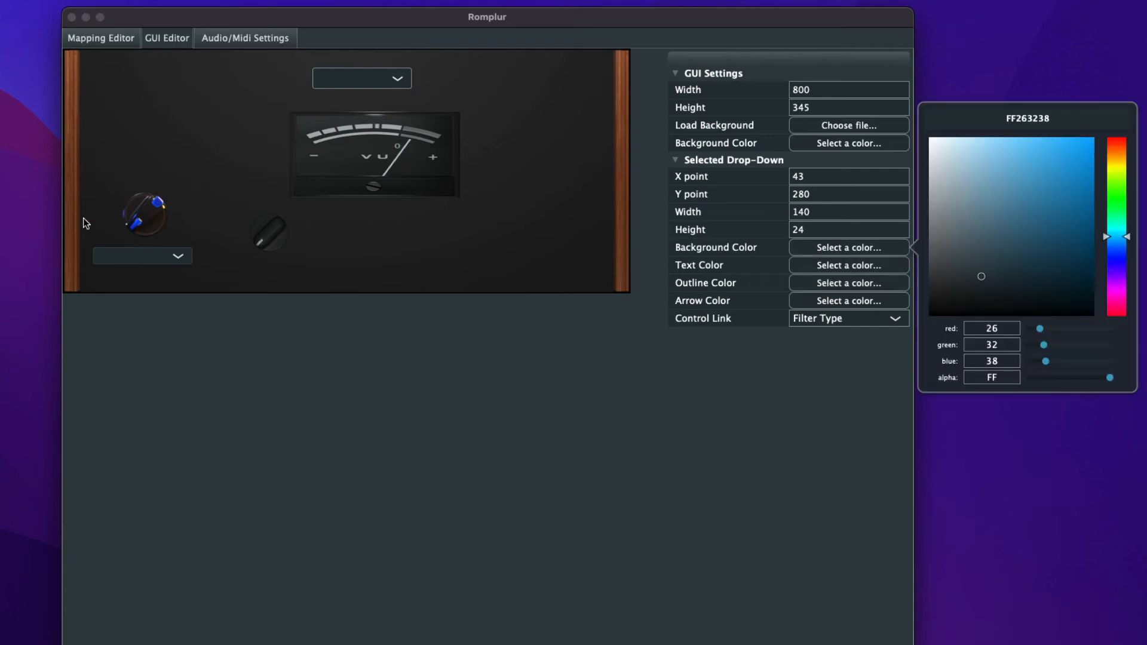
pyautogui.click(967, 187)
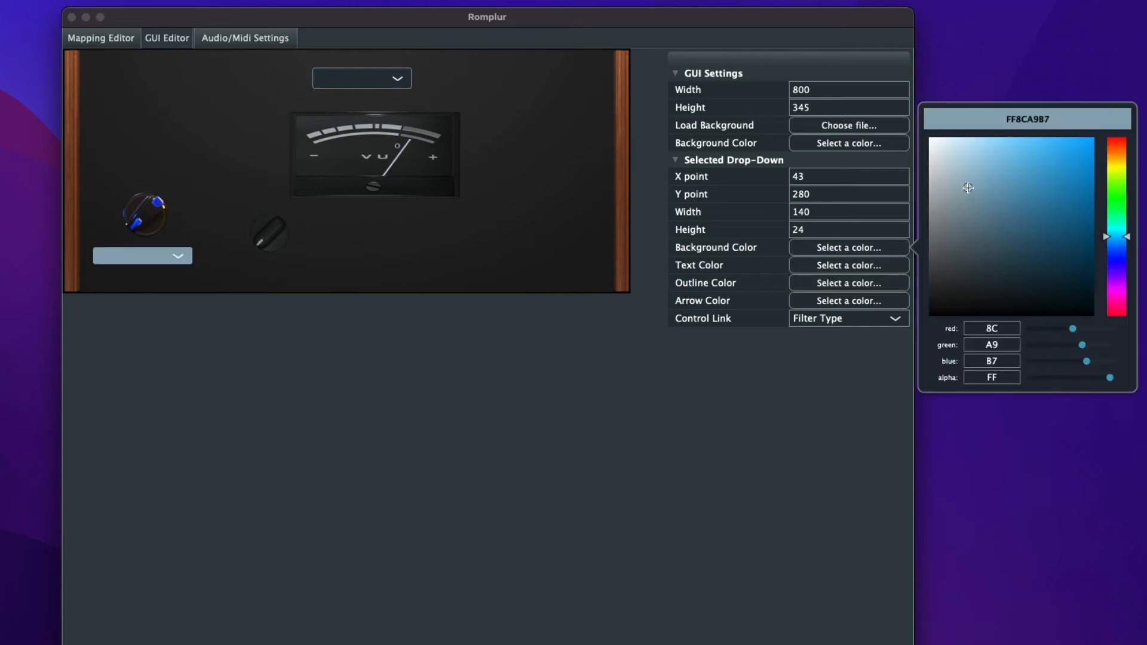
pyautogui.moveTo(968, 188); pyautogui.dragTo(920, 146)
pyautogui.click(1117, 192)
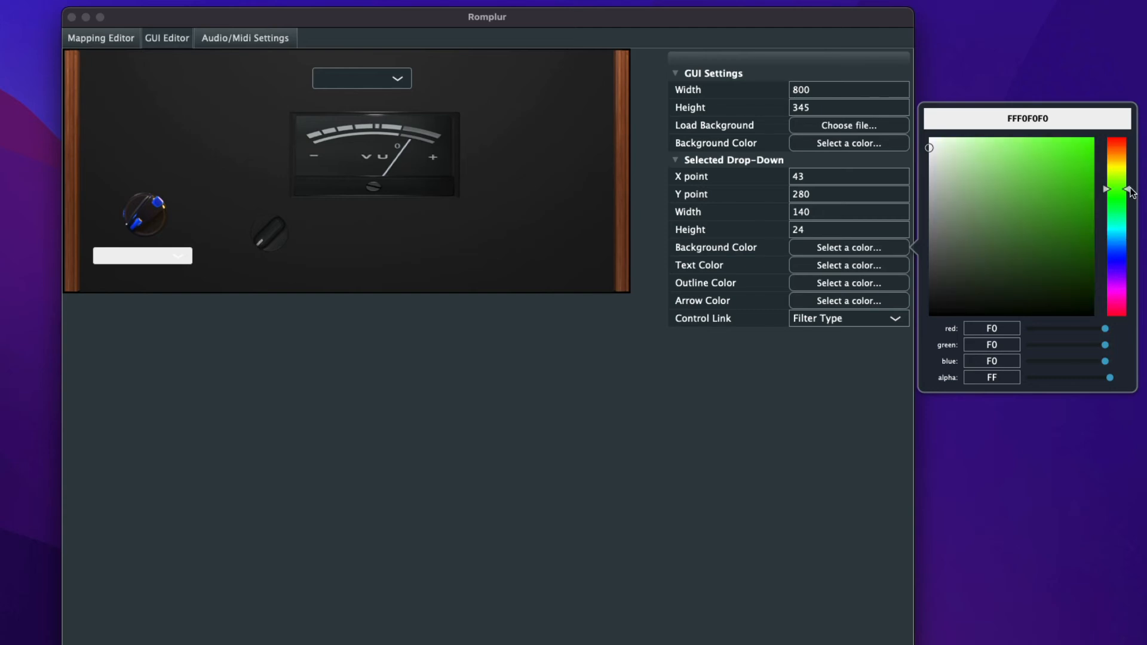
pyautogui.moveTo(1039, 139); pyautogui.dragTo(1069, 134)
pyautogui.click(603, 415)
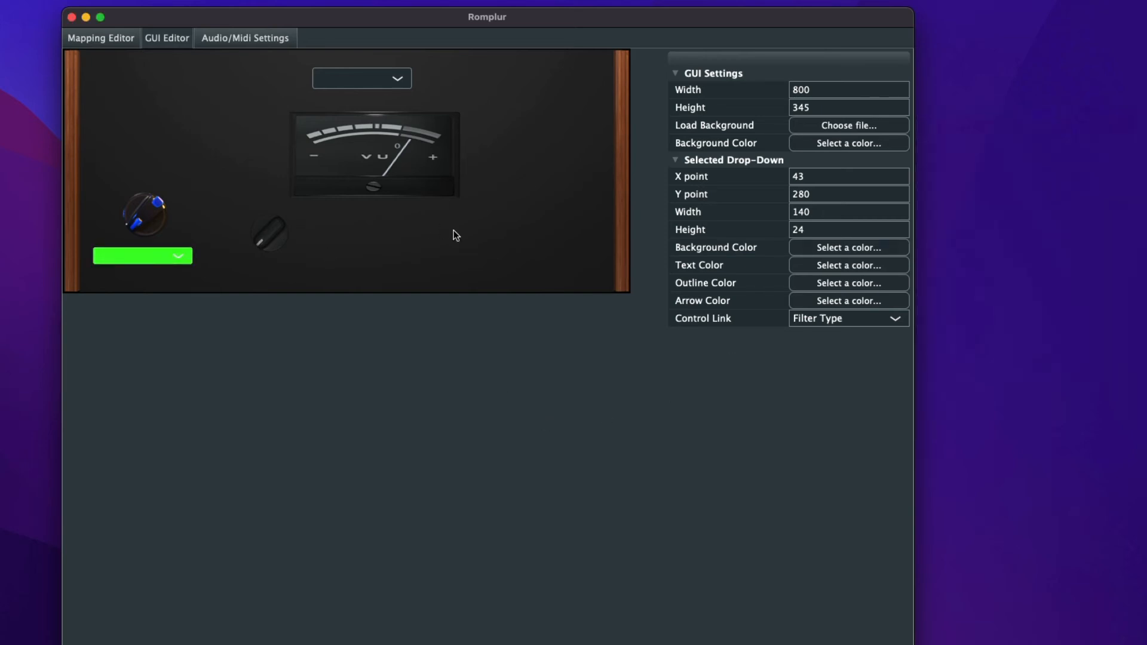
# - Add a keyboard along the lower edge of the instrument background at about X 202, Y 294
pyautogui.rightClick(501, 236)
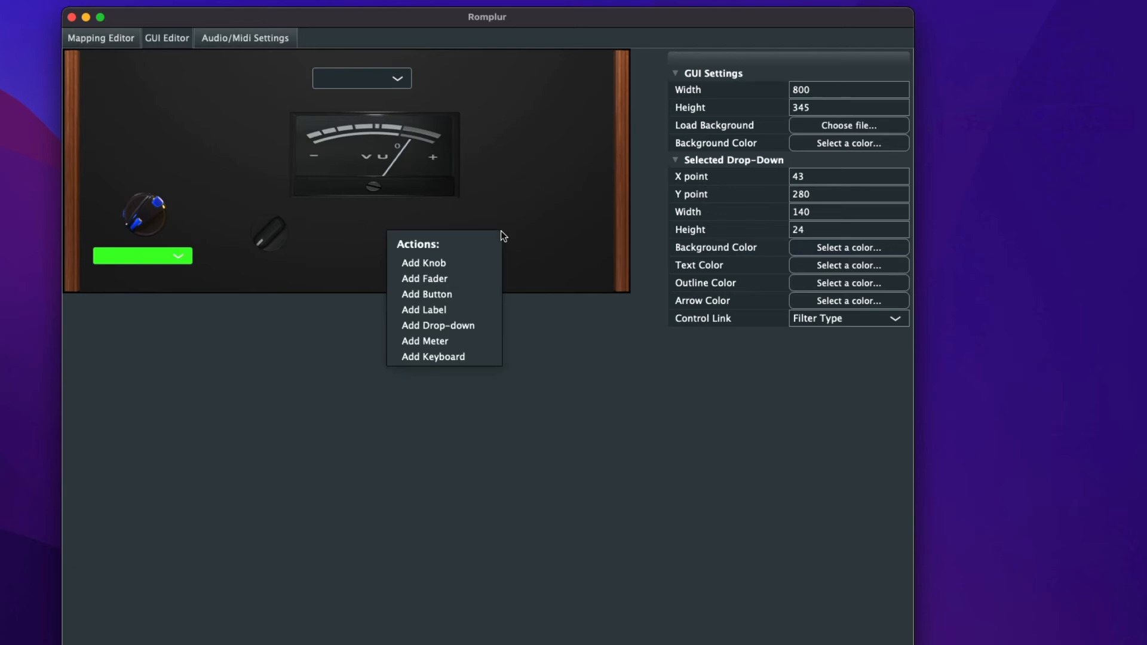
pyautogui.click(425, 356)
pyautogui.moveTo(563, 254); pyautogui.dragTo(357, 280)
pyautogui.moveTo(460, 285); pyautogui.dragTo(391, 286)
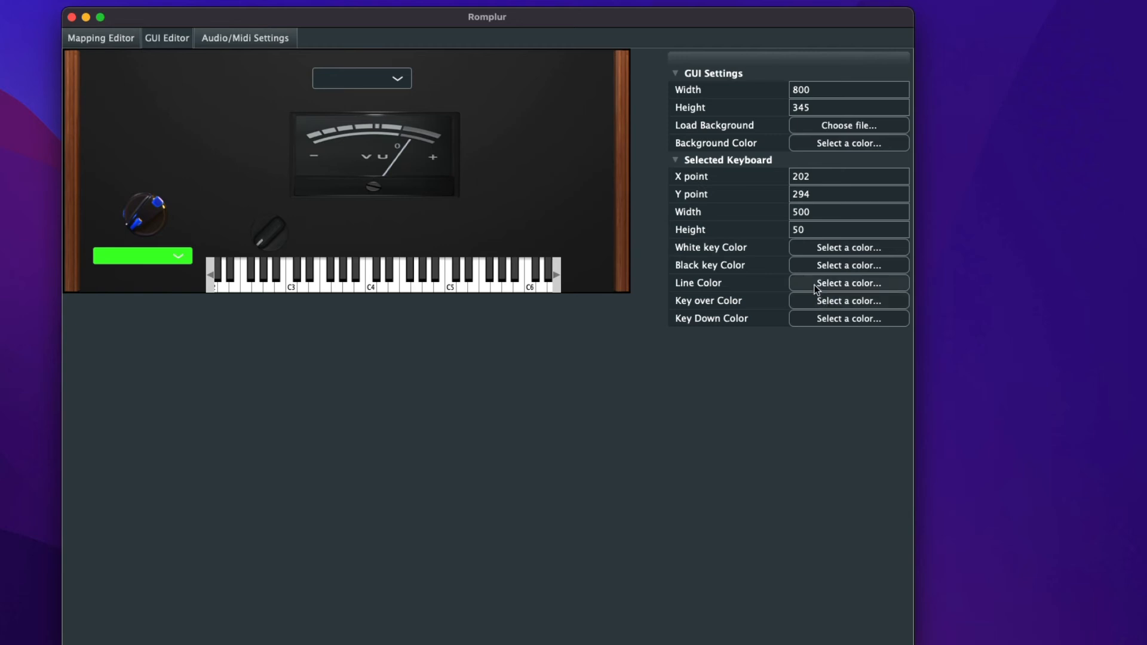
# - Change the keyboard's white key color to a medium green
pyautogui.click(820, 248)
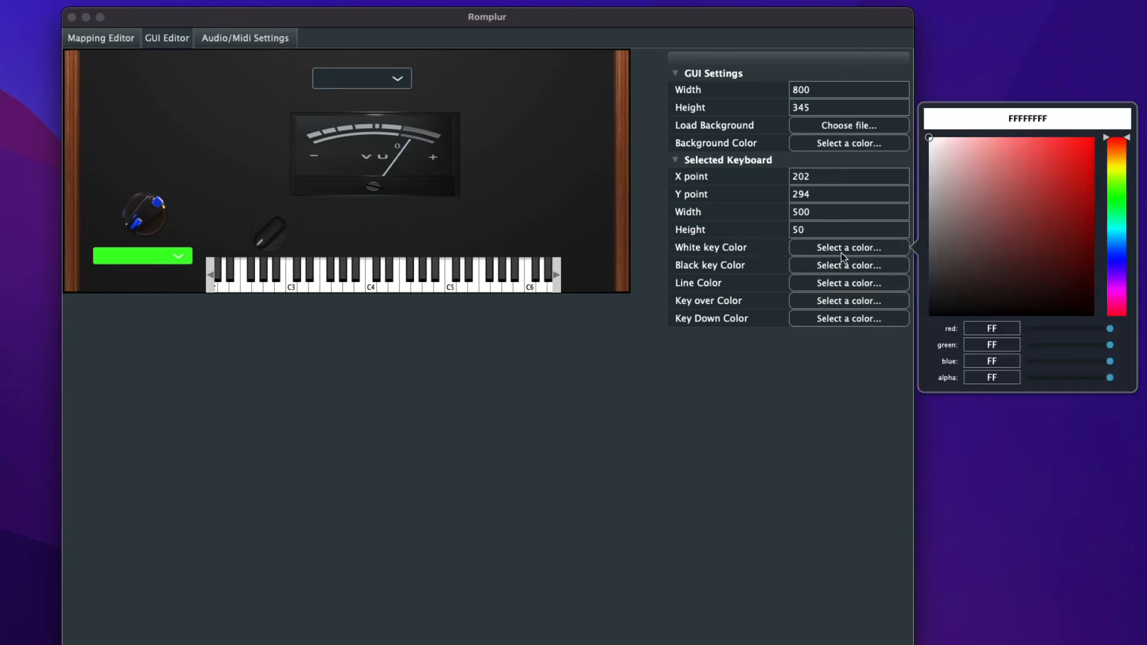
pyautogui.moveTo(998, 293); pyautogui.dragTo(1028, 162)
pyautogui.moveTo(1114, 198); pyautogui.dragTo(1113, 206)
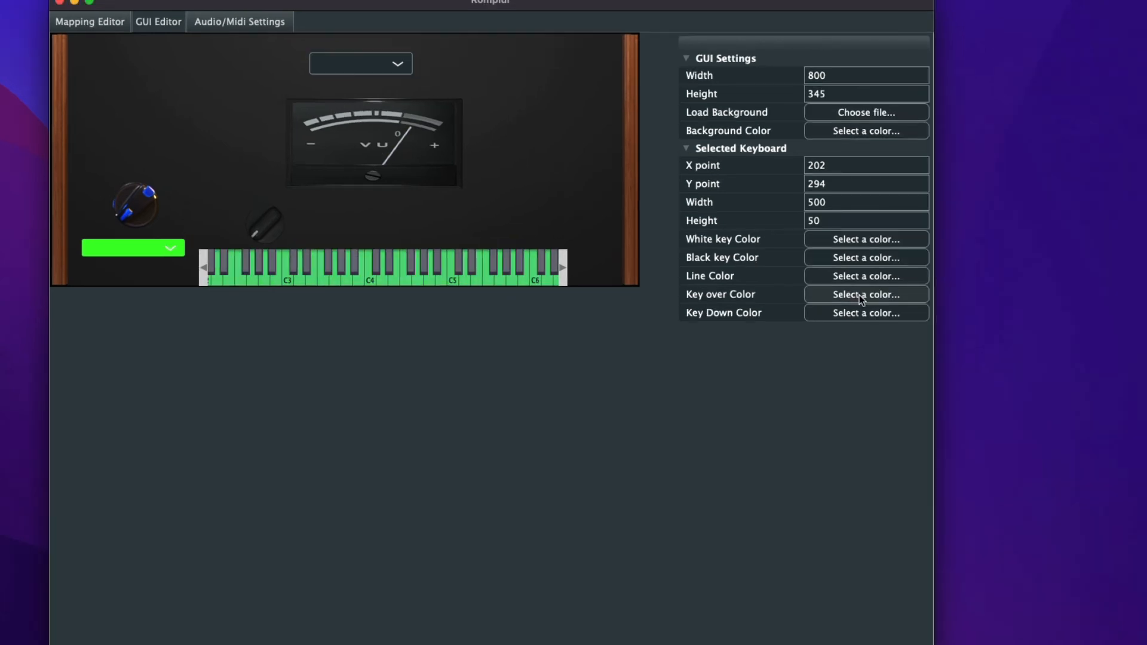
# - Set the keyboard's Key Down Color to bright yellow, FFFFFF04
pyautogui.click(833, 317)
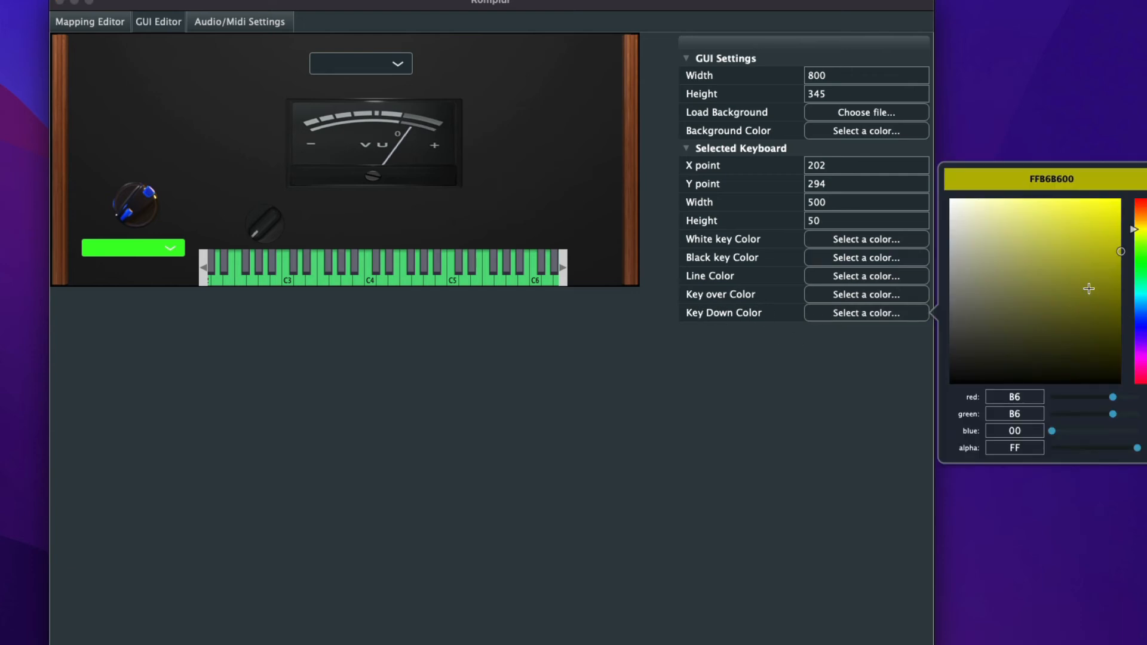
pyautogui.moveTo(1067, 228)
pyautogui.mouseDown()
pyautogui.moveTo(1079, 205)
pyautogui.moveTo(1118, 198)
pyautogui.mouseUp()
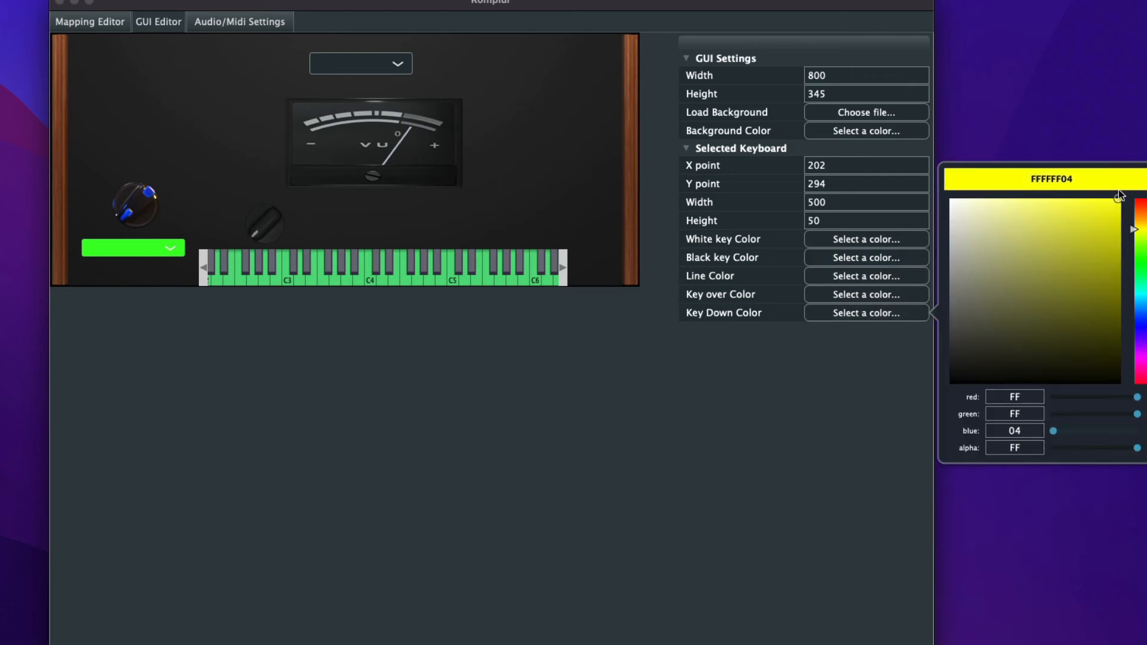
pyautogui.click(680, 346)
# - Set the keyboard's Key over Color to a half-transparent pale blue, 80C2C6FF
pyautogui.click(849, 295)
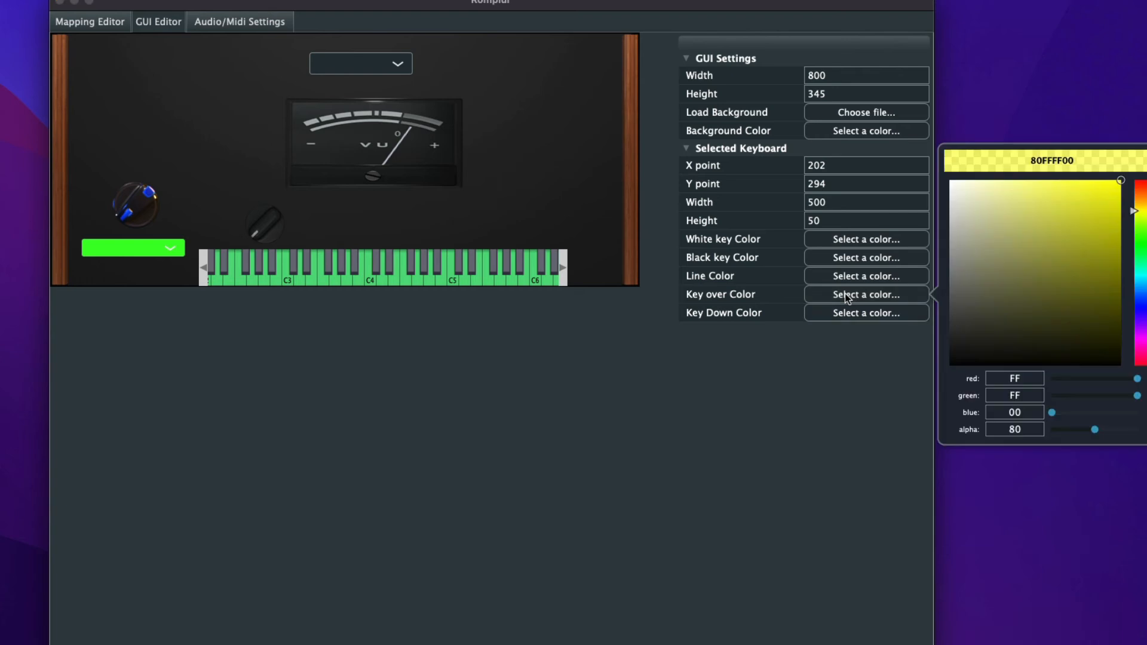
pyautogui.click(1142, 301)
pyautogui.moveTo(1069, 242)
pyautogui.mouseDown()
pyautogui.moveTo(985, 179)
pyautogui.moveTo(990, 168)
pyautogui.mouseUp()
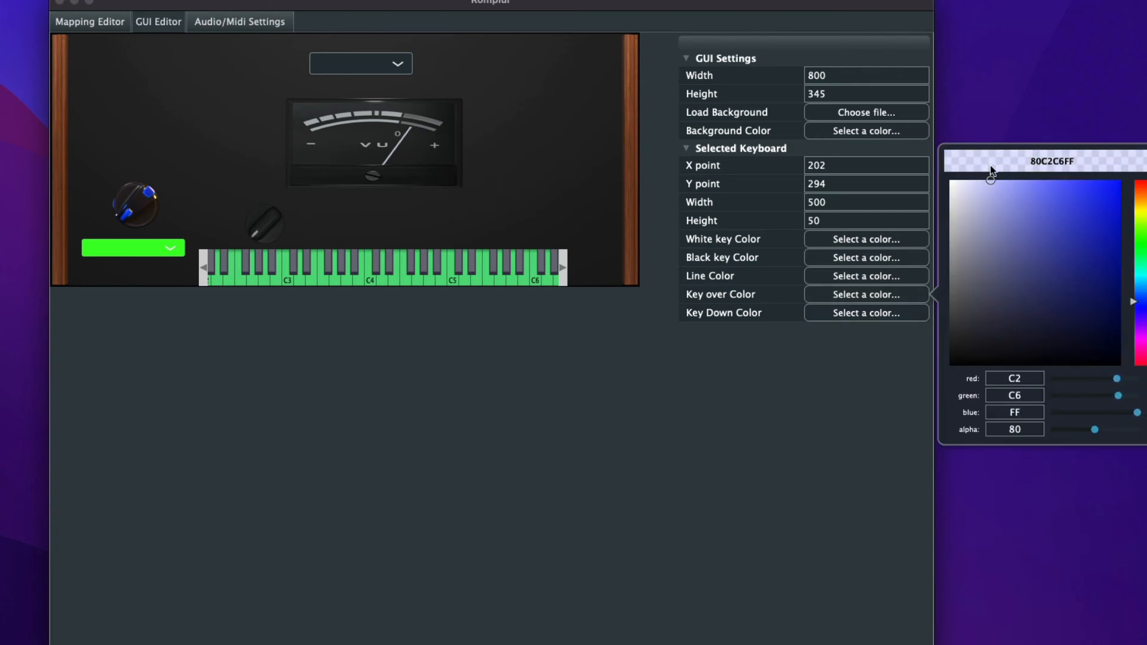
pyautogui.click(700, 460)
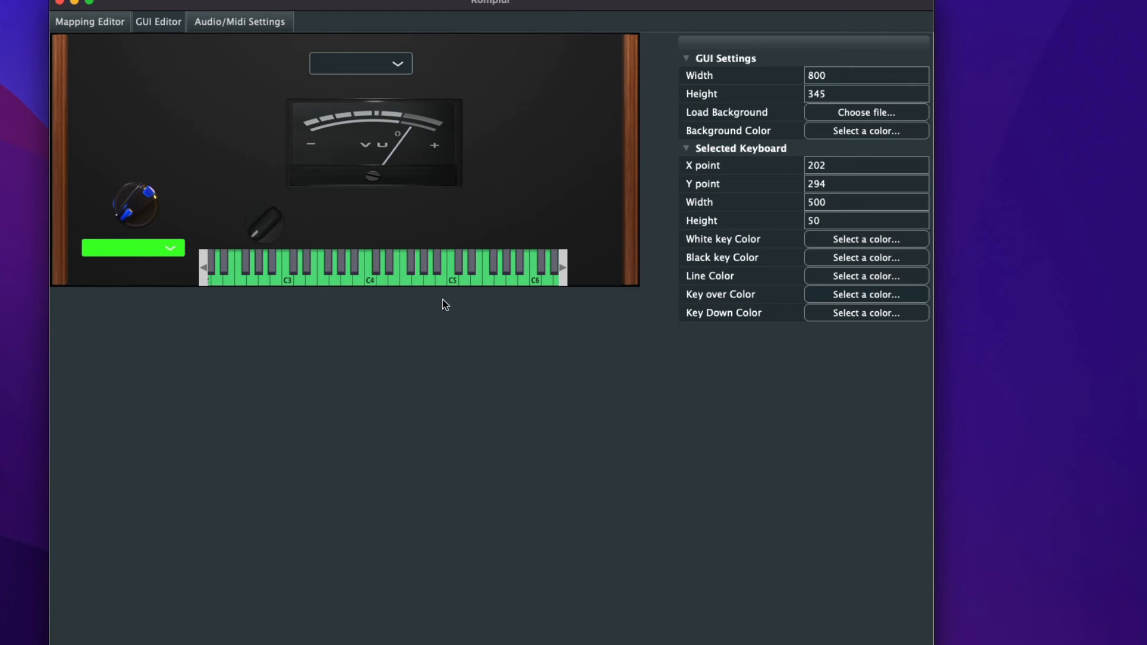
# - Remove the Gain-linked Model 03.png knob above the keyboard
pyautogui.click(275, 217)
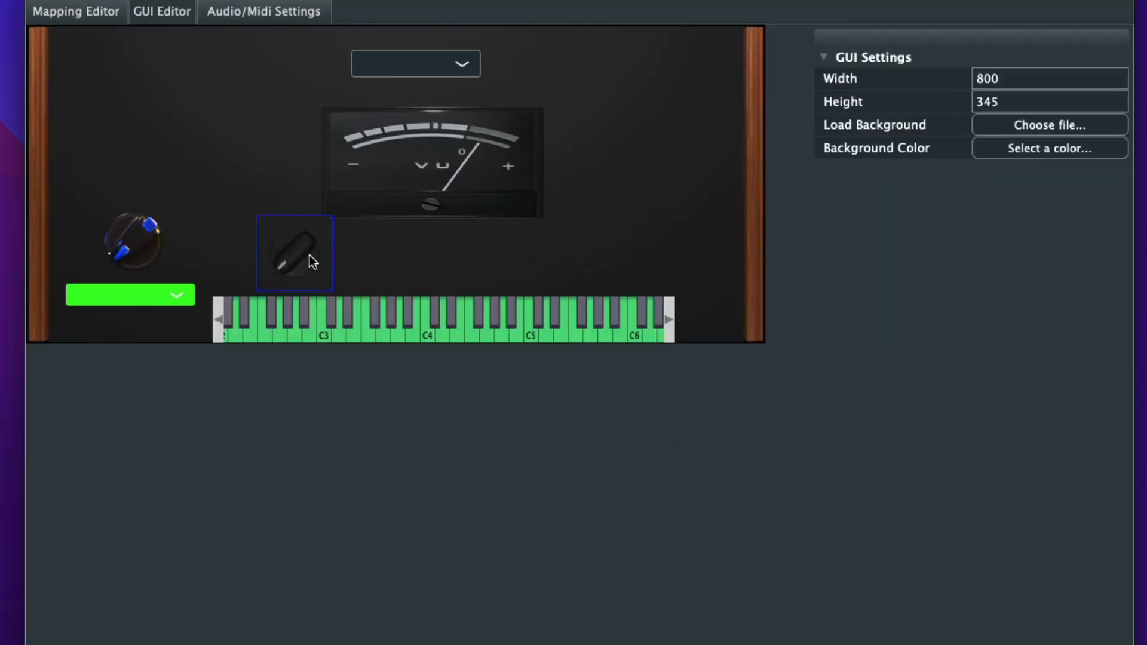
pyautogui.rightClick(296, 256)
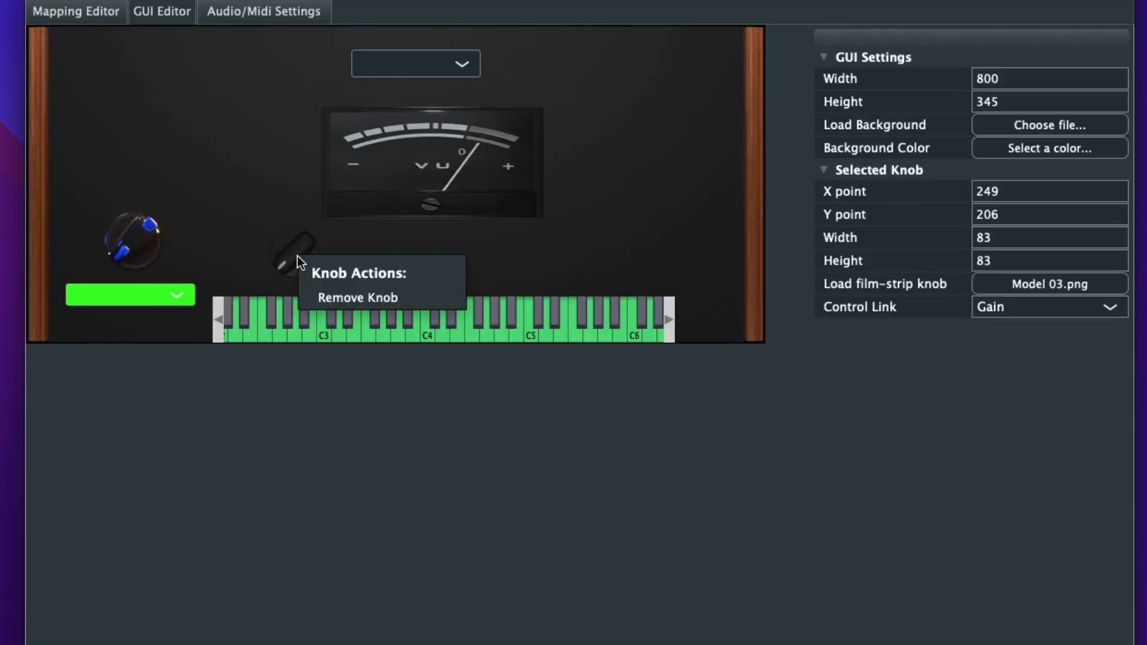
pyautogui.click(333, 298)
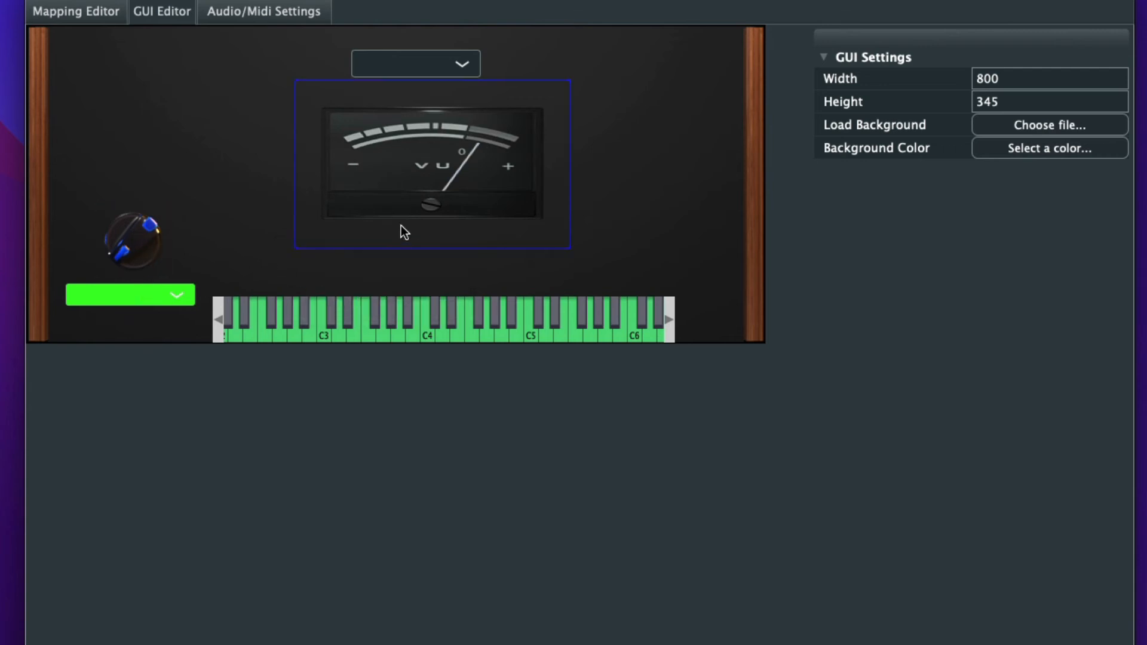
# - Add a default knob where the Gain knob was and shrink it to fit above the keyboard
pyautogui.rightClick(293, 258)
pyautogui.click(346, 304)
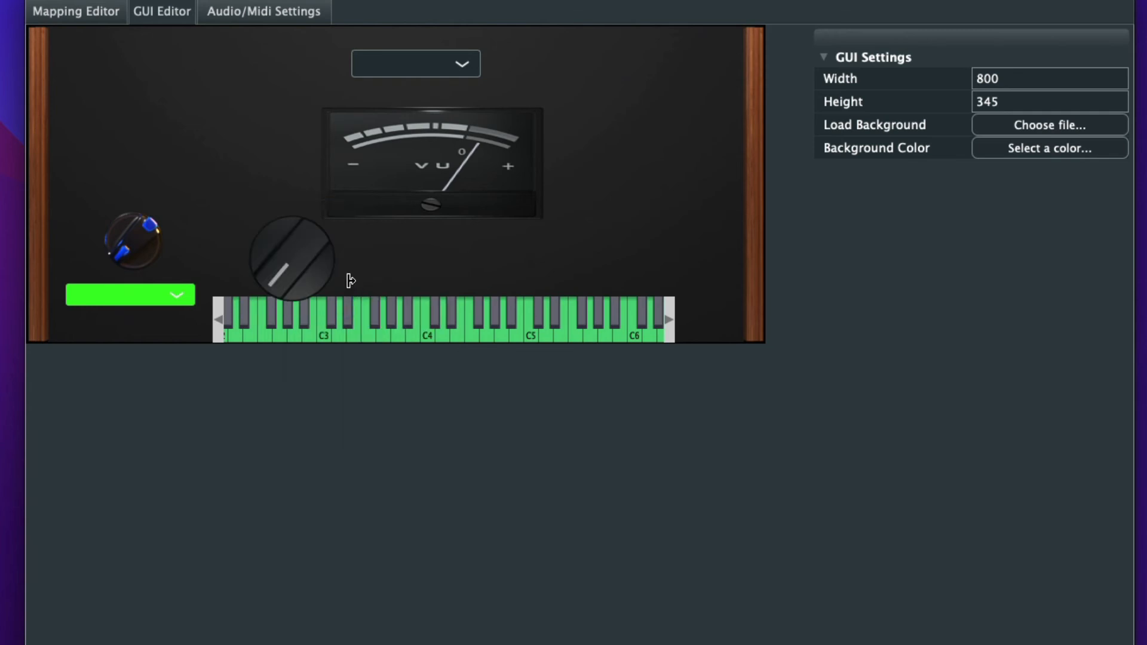
pyautogui.click(332, 284)
pyautogui.moveTo(349, 312); pyautogui.dragTo(311, 267)
# - Add a second default knob beside the first, resize it to about 90 by 90 and place it at about X 365, Y 210
pyautogui.rightClick(421, 261)
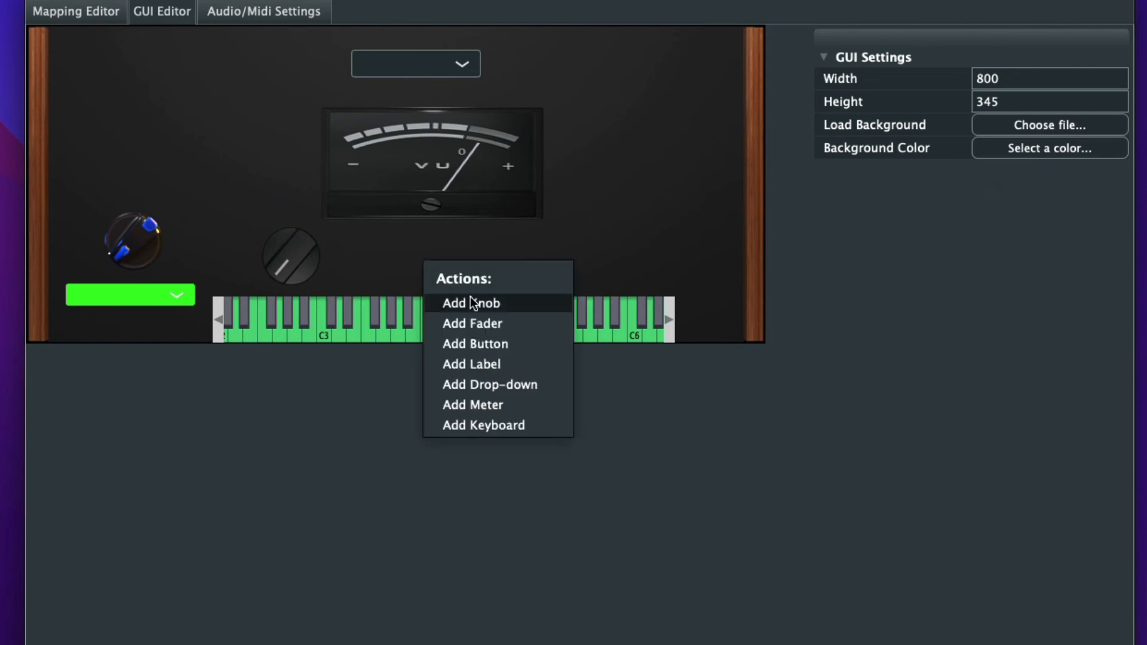
pyautogui.click(471, 299)
pyautogui.click(464, 295)
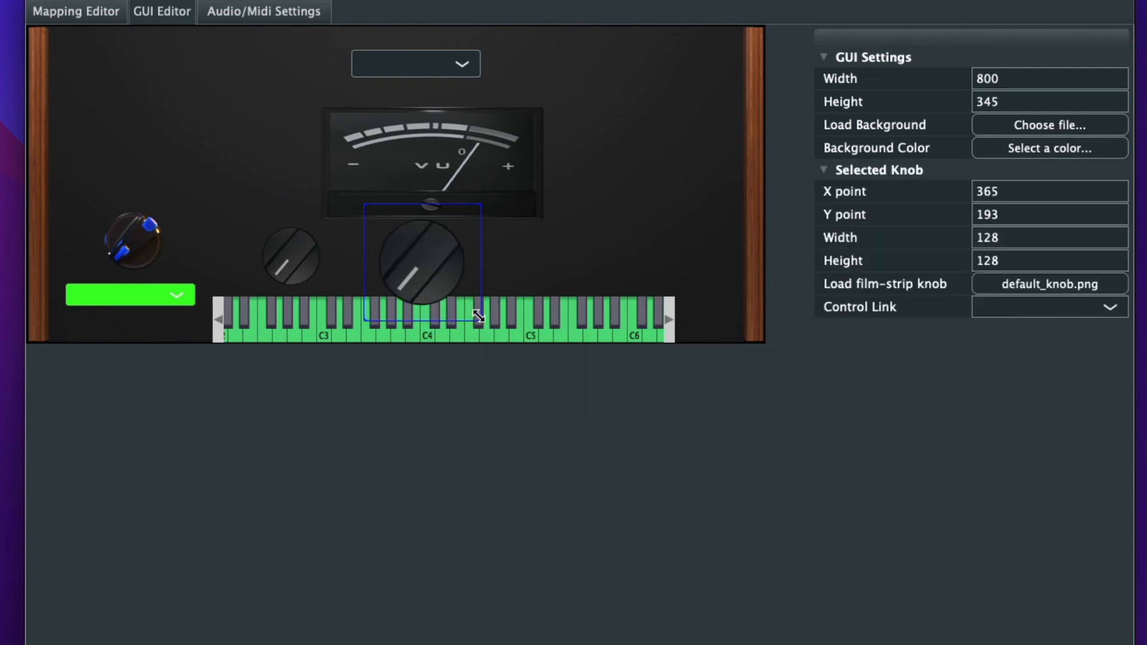
pyautogui.moveTo(477, 316); pyautogui.dragTo(442, 280)
pyautogui.moveTo(415, 240); pyautogui.dragTo(415, 254)
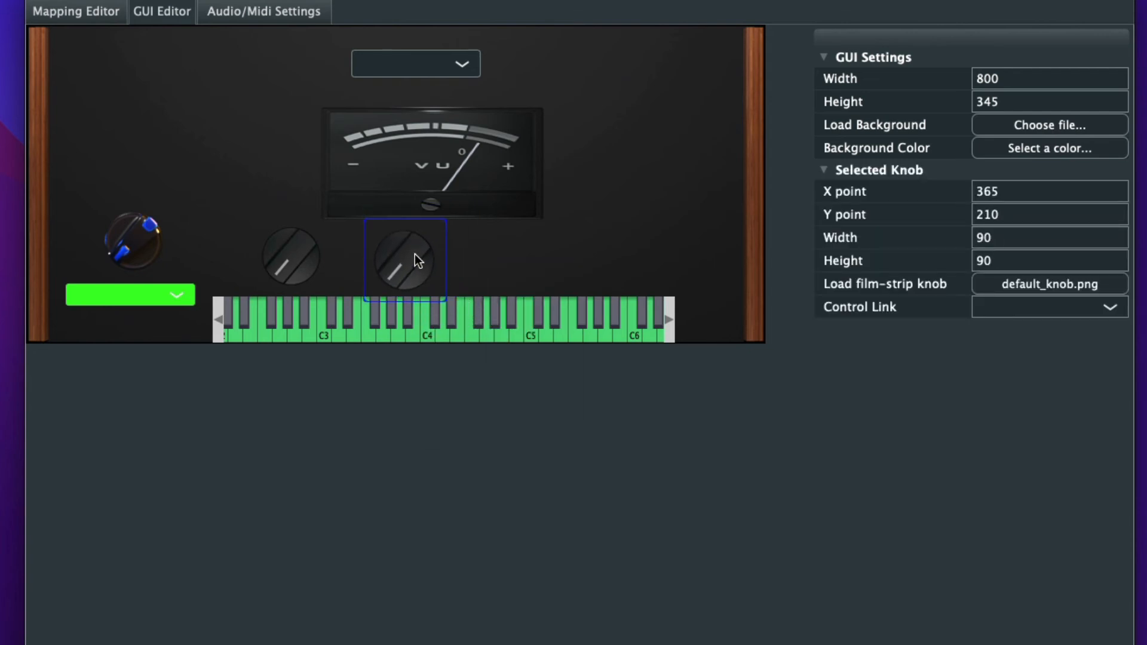
# - Move the VU meter to the upper-left area of the instrument background, clear of the knobs
pyautogui.click(456, 145)
pyautogui.moveTo(449, 144); pyautogui.dragTo(253, 108)
pyautogui.click(400, 166)
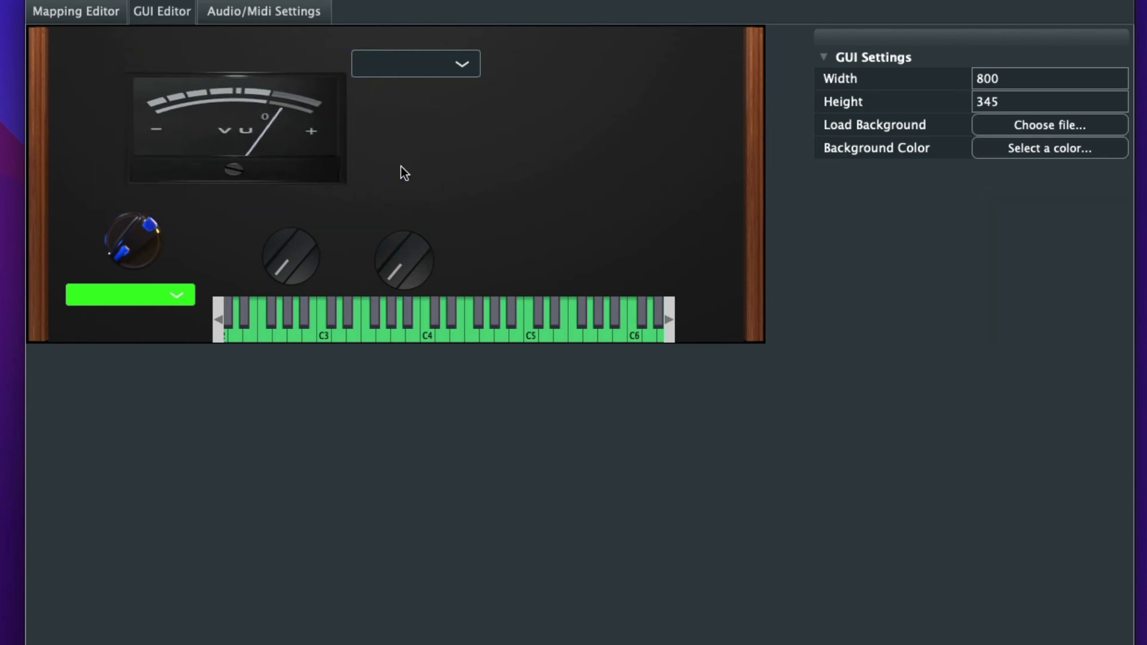
# - Add a label with the text A and place it above the first default knob
pyautogui.rightClick(486, 192)
pyautogui.click(403, 292)
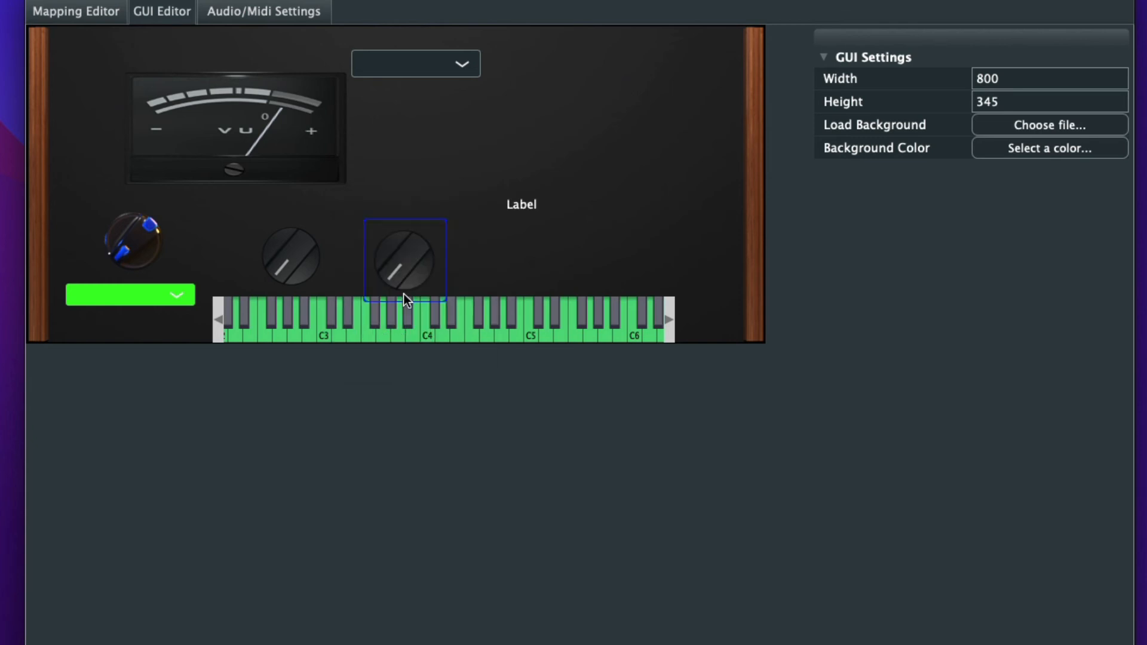
pyautogui.click(528, 206)
pyautogui.click(1041, 284)
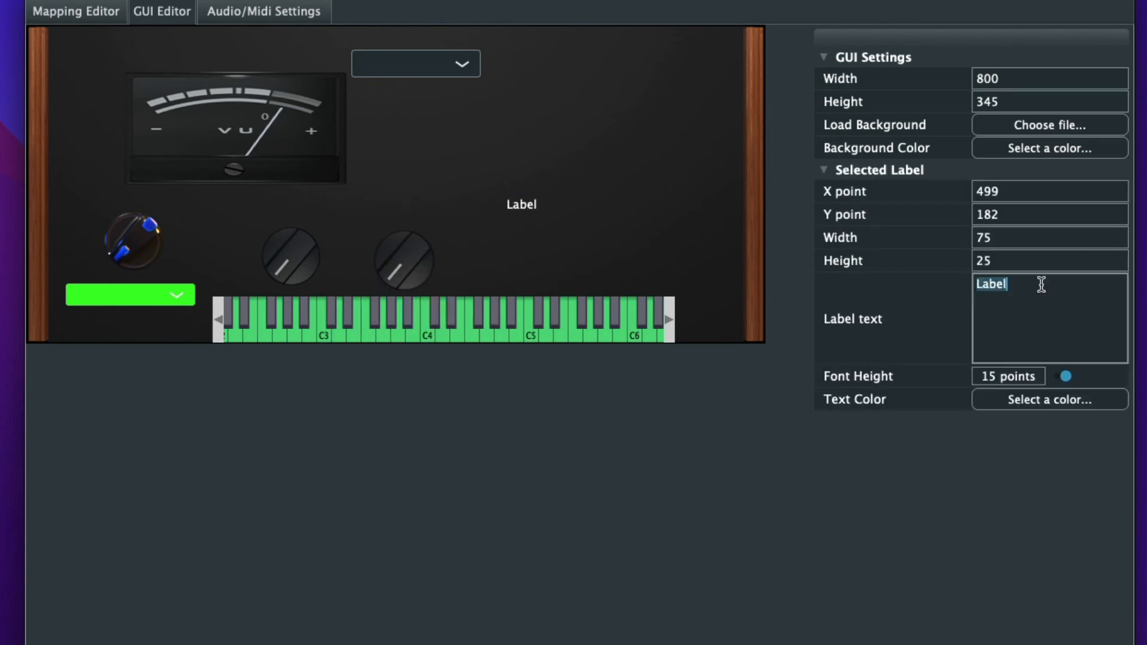
pyautogui.press('BackSpace')
pyautogui.write('A')
pyautogui.click(621, 484)
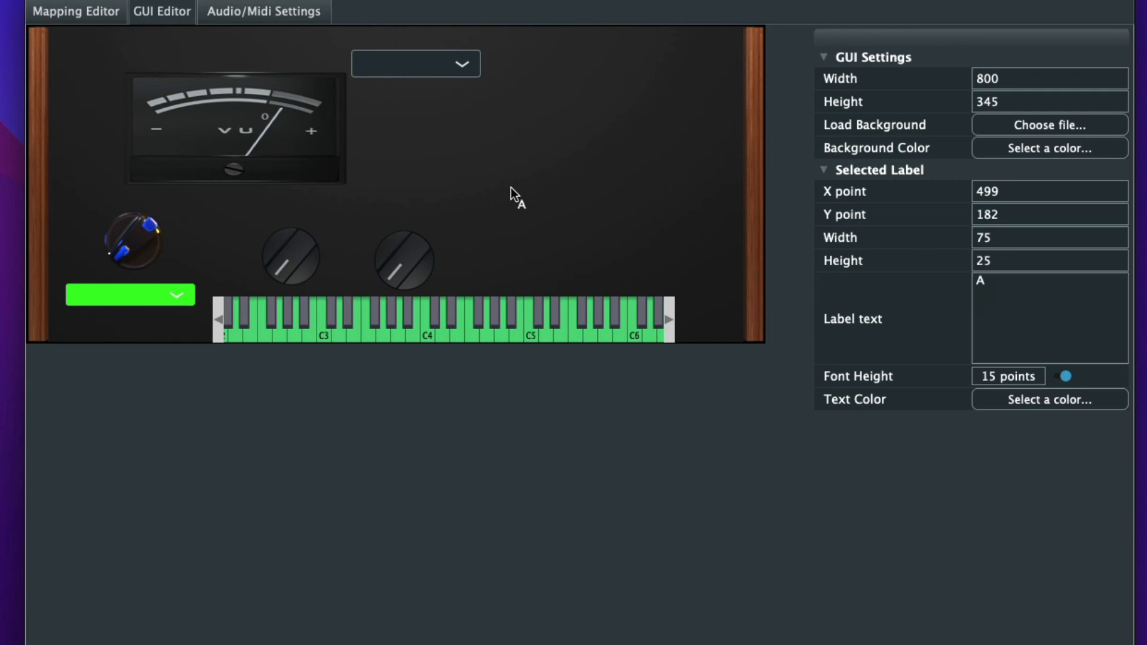
pyautogui.moveTo(524, 209); pyautogui.dragTo(290, 214)
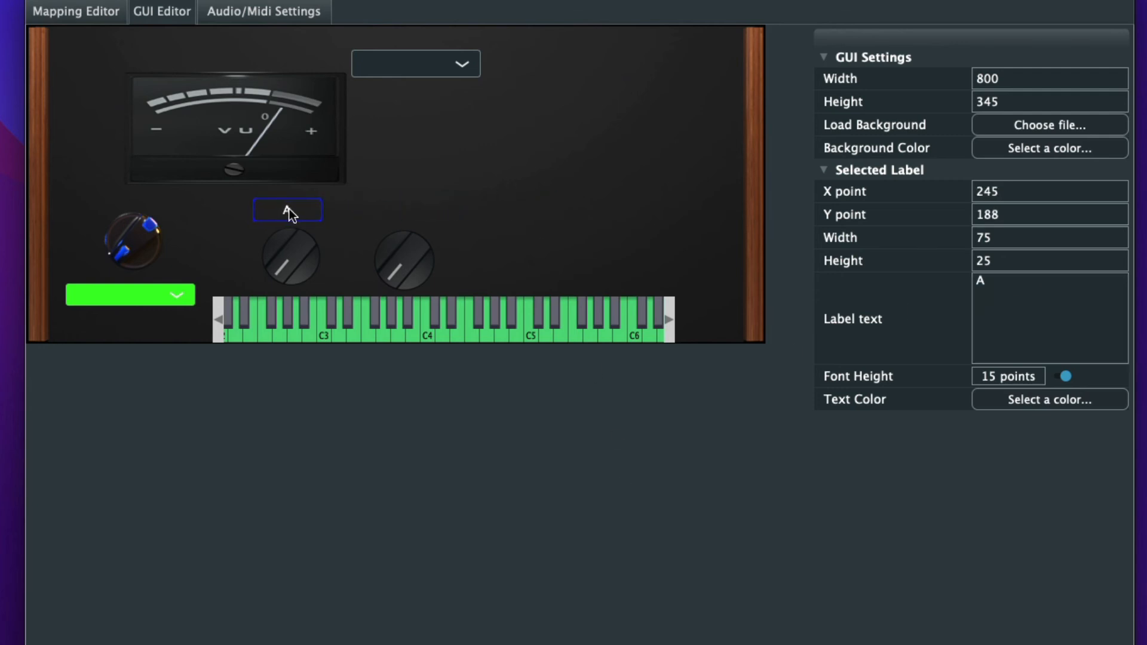
# - Add a label with the text D and place it above the second default knob
pyautogui.rightClick(503, 227)
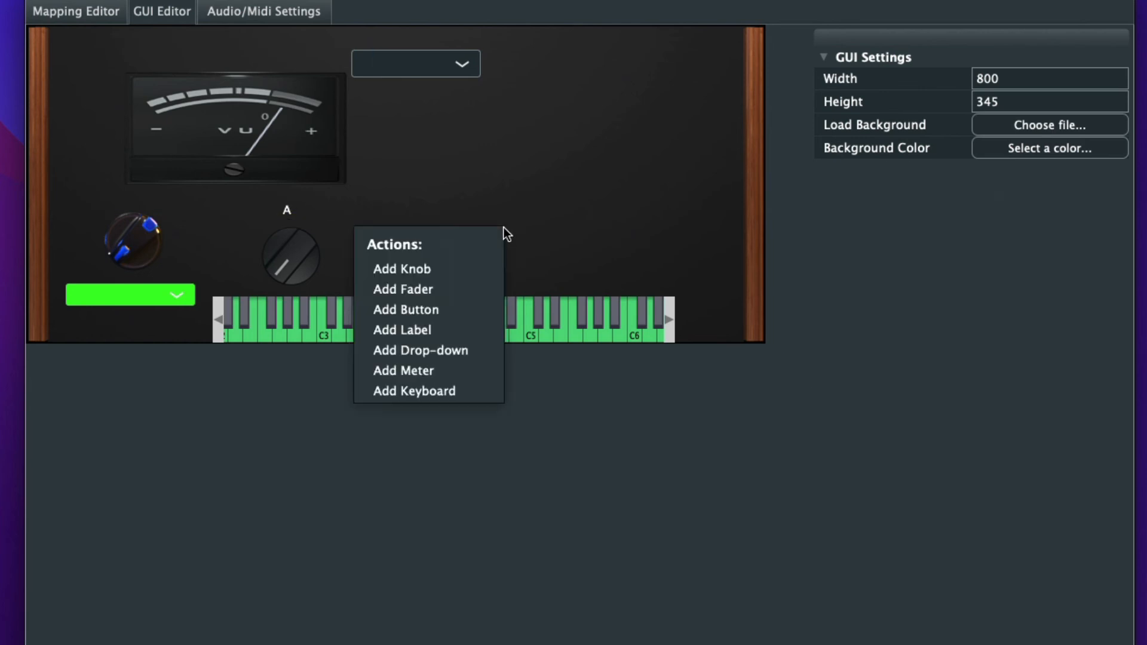
pyautogui.click(440, 330)
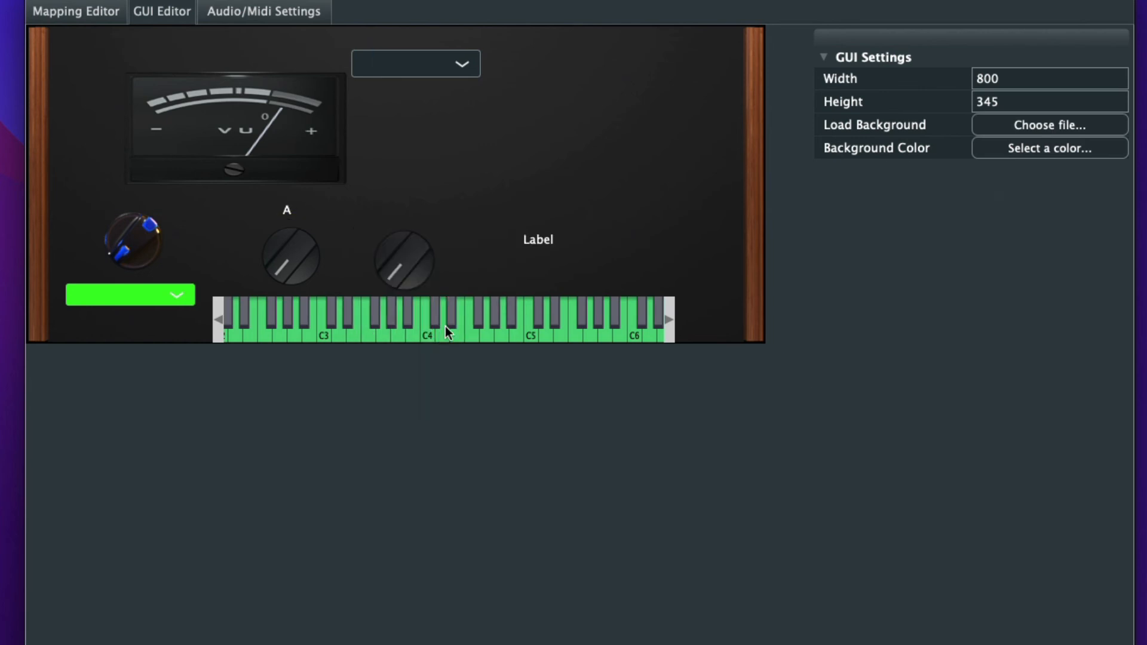
pyautogui.click(557, 239)
pyautogui.click(1021, 278)
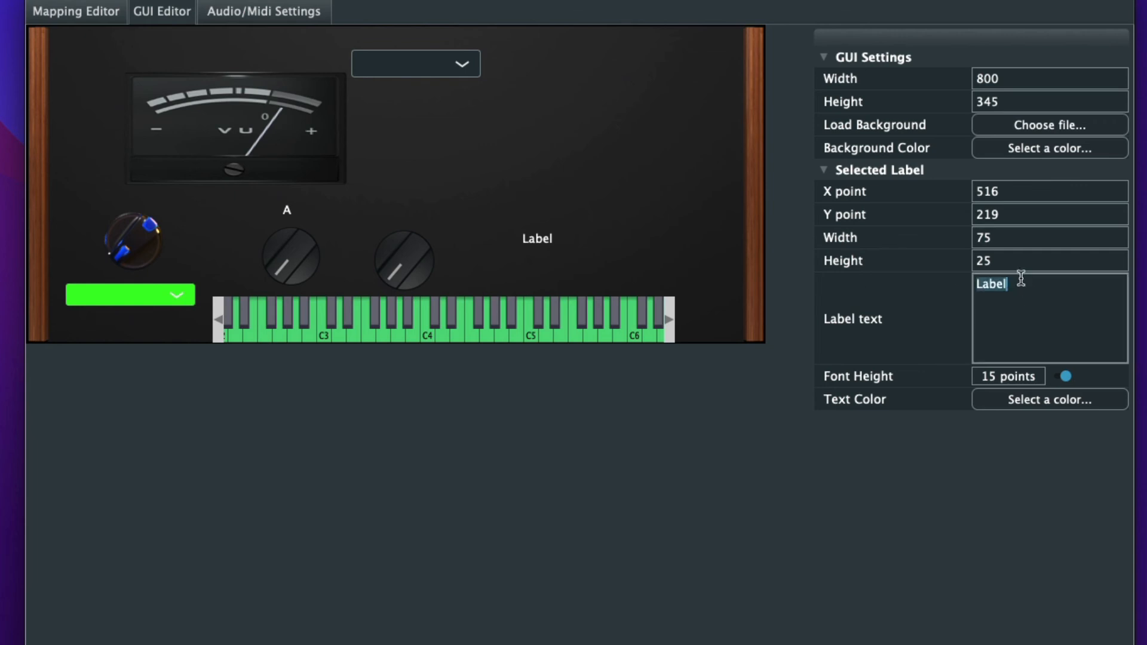
pyautogui.press('BackSpace')
pyautogui.write('D')
pyautogui.click(834, 426)
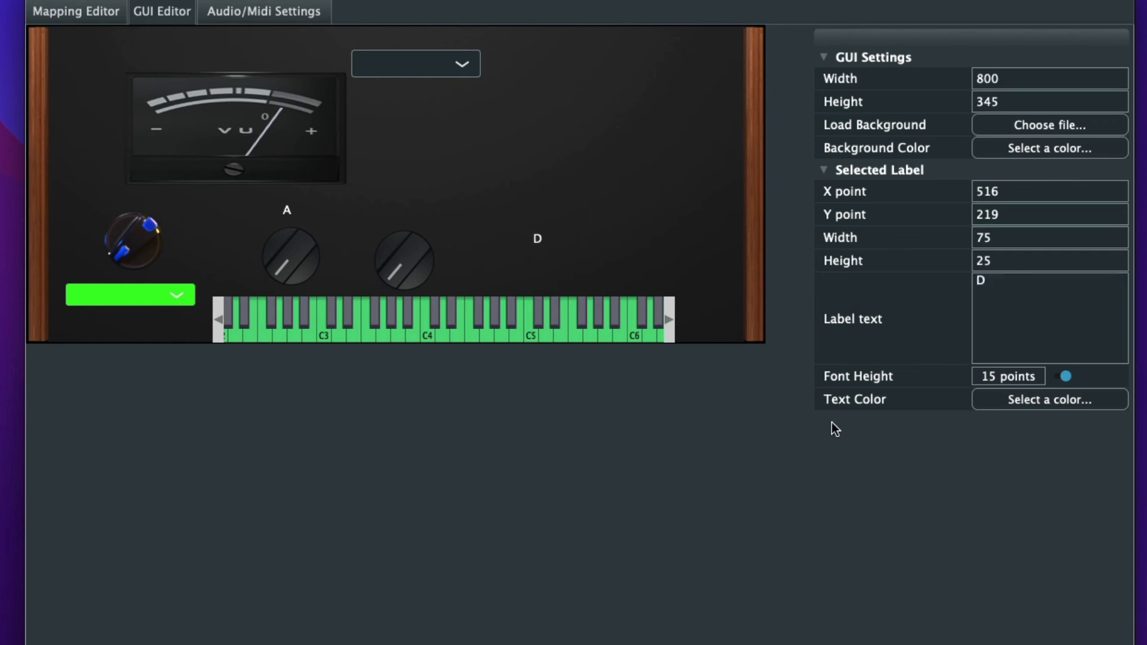
pyautogui.moveTo(537, 242); pyautogui.dragTo(408, 210)
pyautogui.click(587, 128)
# - Add a label at about X 552, Y 51 on the instrument background and set its text to Filter
pyautogui.rightClick(535, 70)
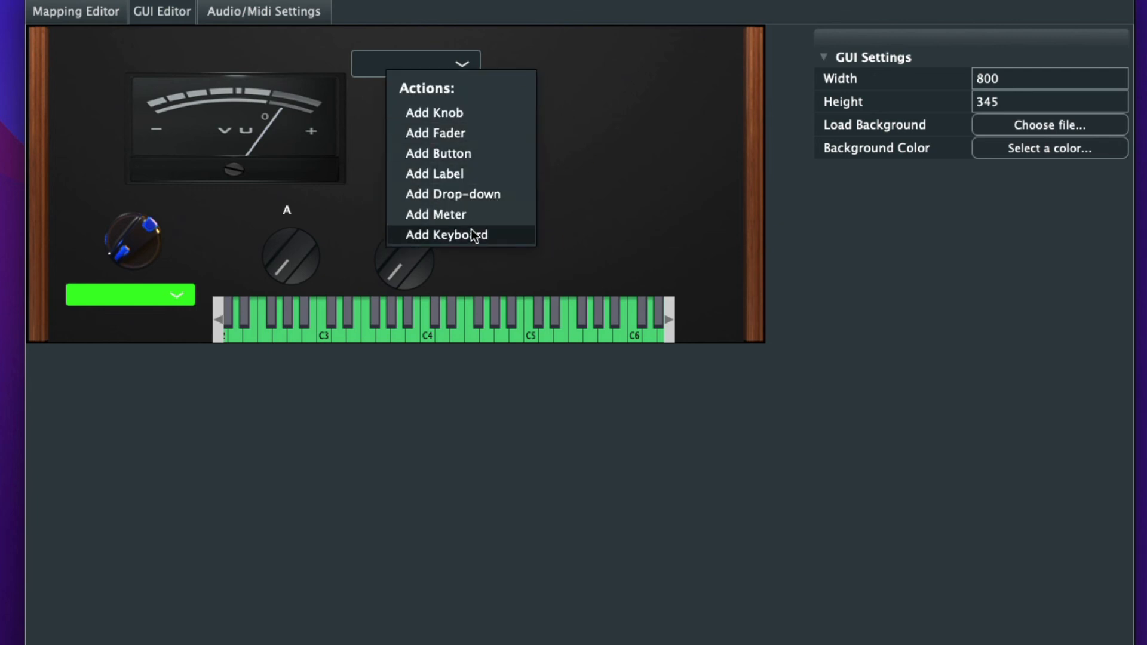
pyautogui.click(456, 168)
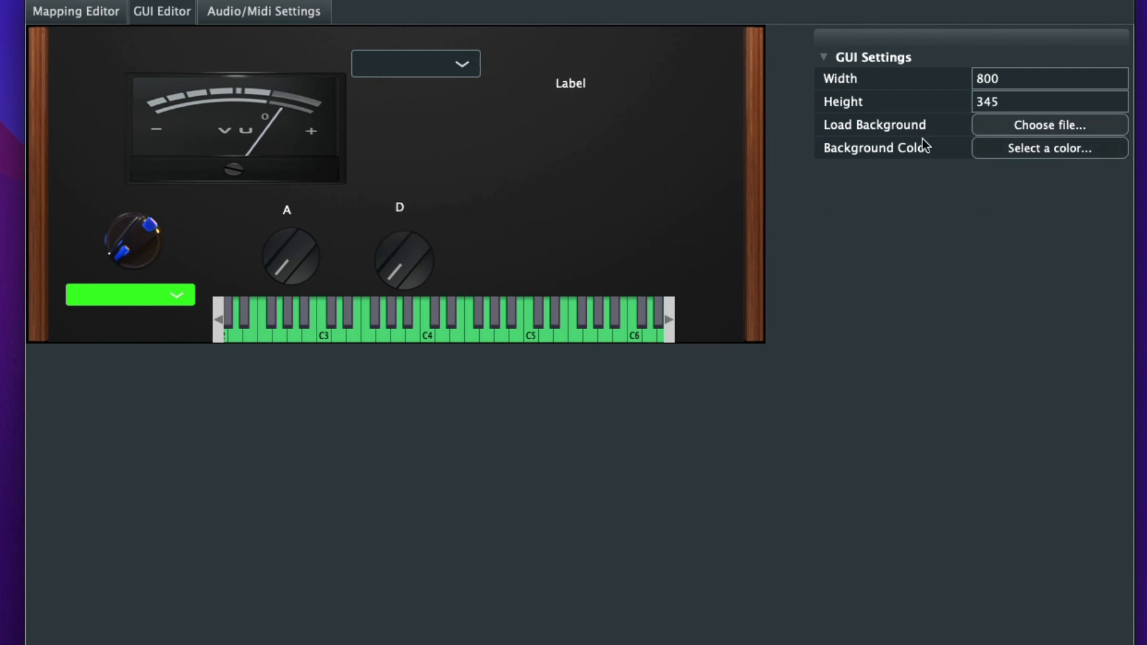
pyautogui.click(590, 93)
pyautogui.doubleClick(991, 283)
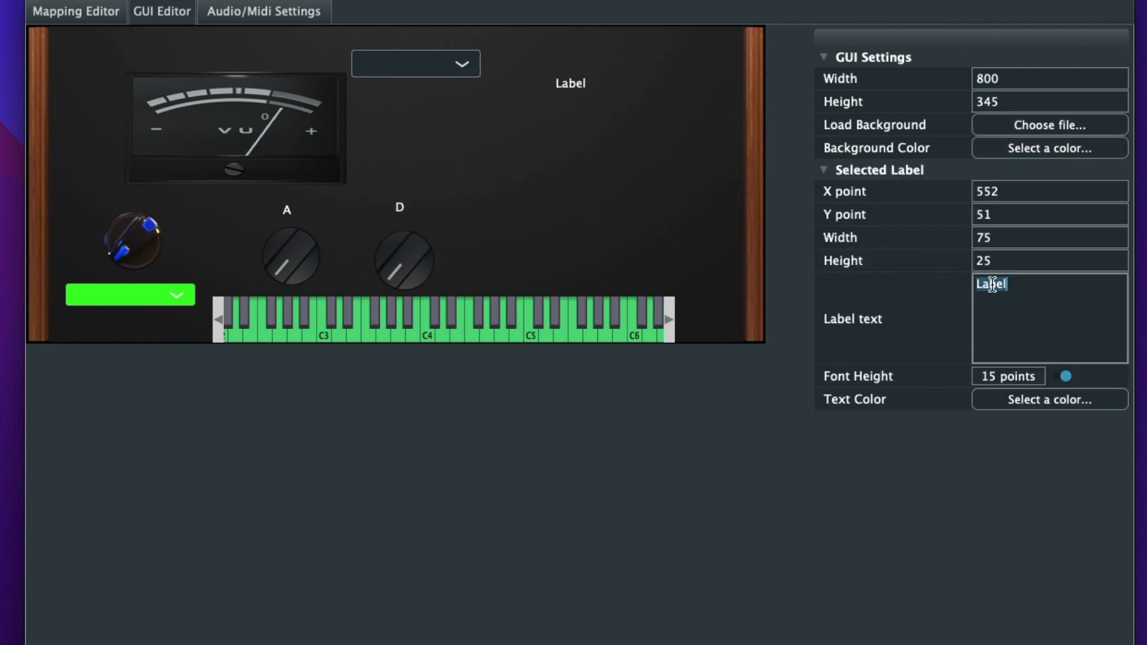
pyautogui.press('BackSpace')
pyautogui.write('Filter')
pyautogui.click(734, 506)
# - Move the VU meter to about X 465, Y 98 and the Filter label above the blue knob at about X 73, Y 165
pyautogui.moveTo(256, 133); pyautogui.dragTo(612, 204)
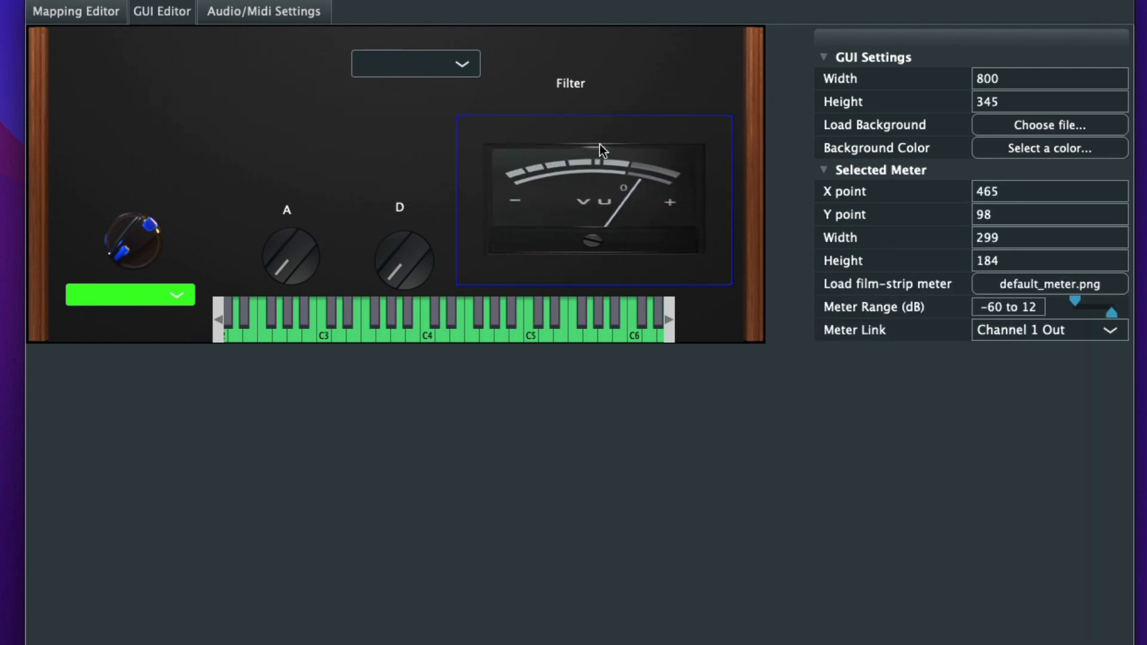
pyautogui.moveTo(568, 75); pyautogui.dragTo(126, 187)
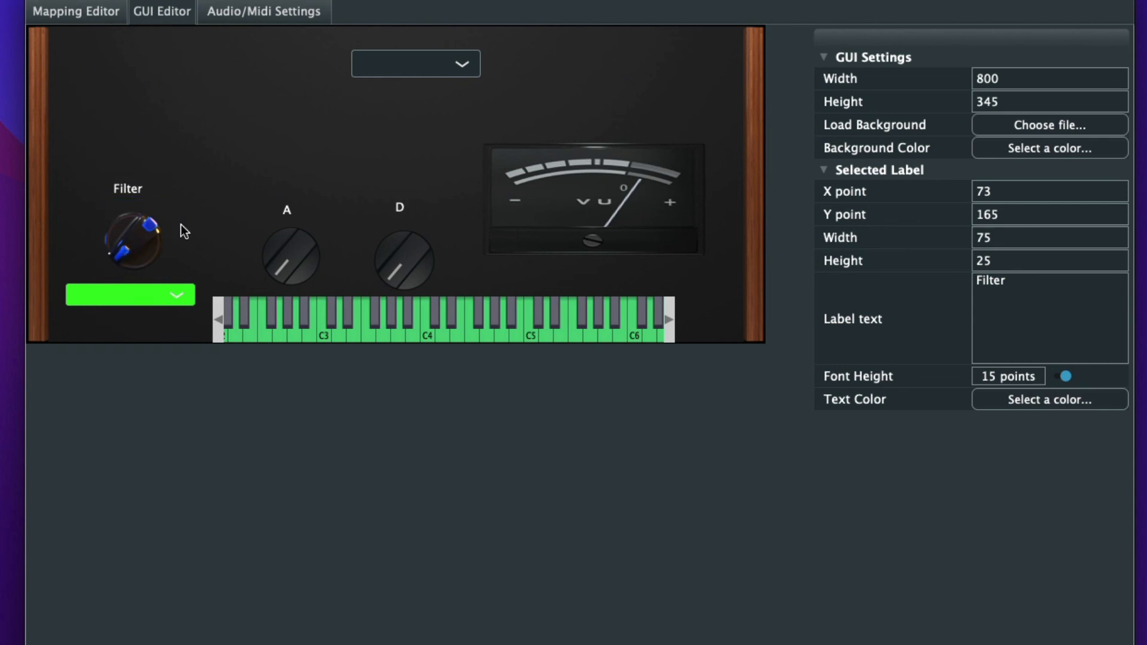
# - Shrink the VU meter to about 208 by 136 and place it under the upper drop-down at about X 315, Y 68
pyautogui.click(617, 184)
pyautogui.moveTo(615, 181); pyautogui.dragTo(450, 125)
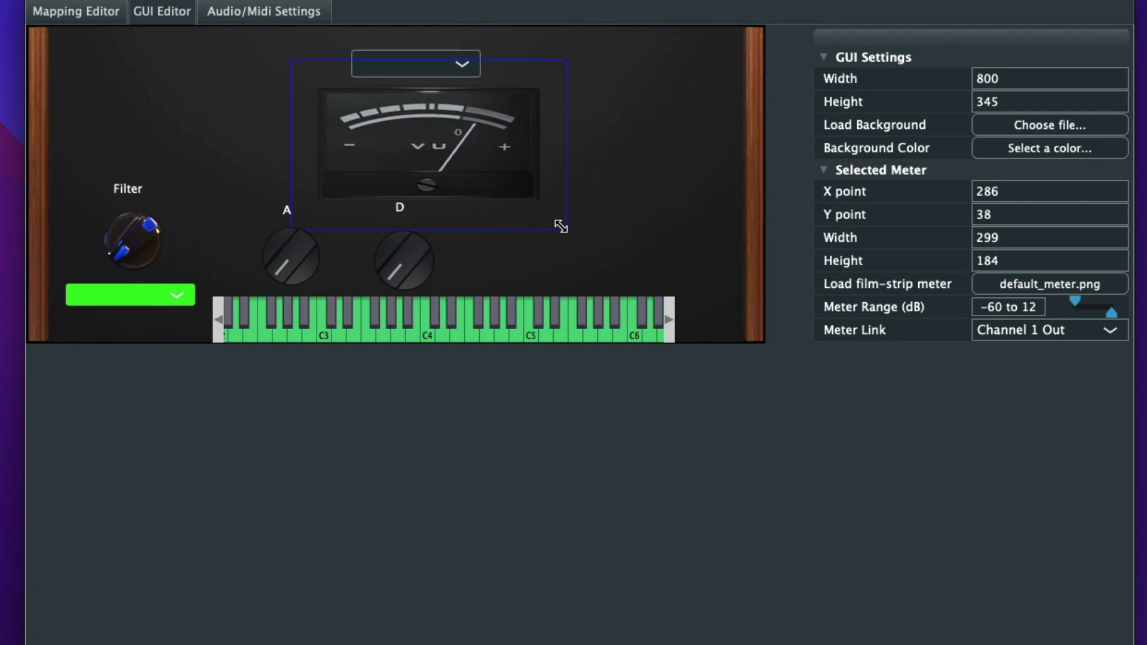
pyautogui.moveTo(559, 222); pyautogui.dragTo(476, 182)
pyautogui.moveTo(412, 150); pyautogui.dragTo(440, 175)
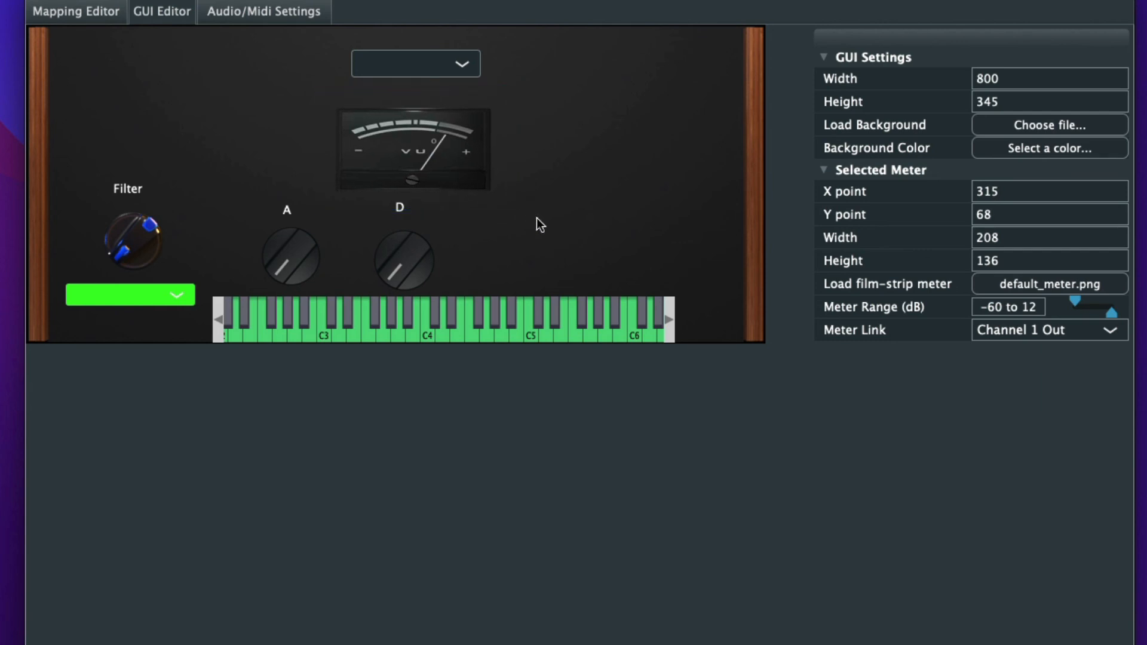
pyautogui.click(567, 171)
# - Open the choice of components to add beside the D knob
pyautogui.rightClick(486, 252)
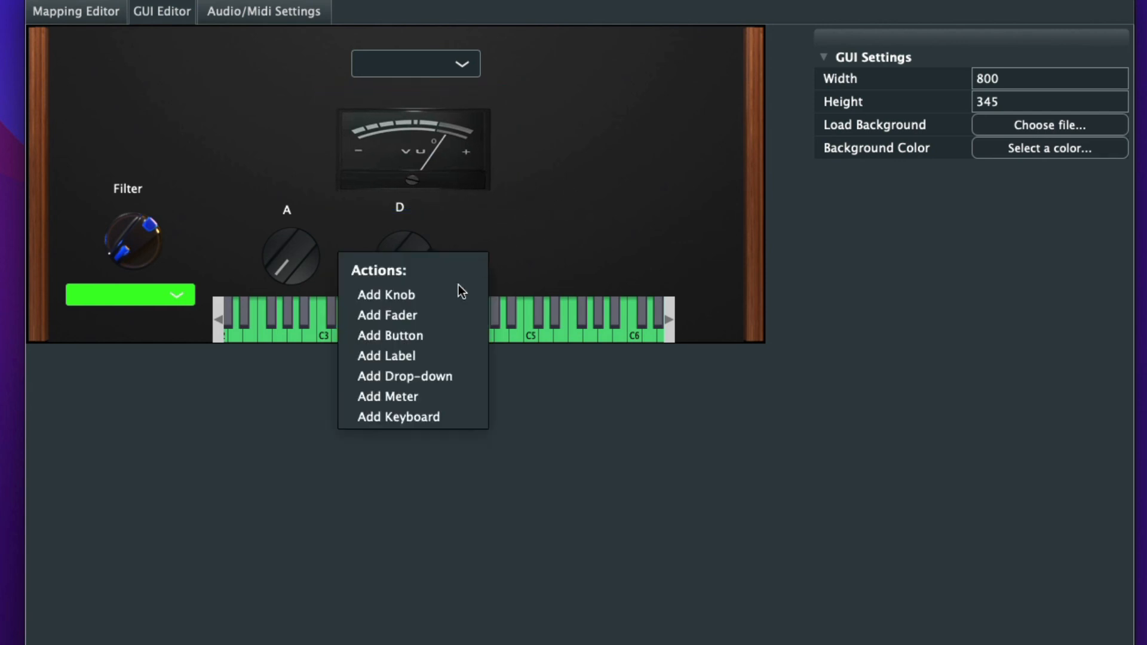